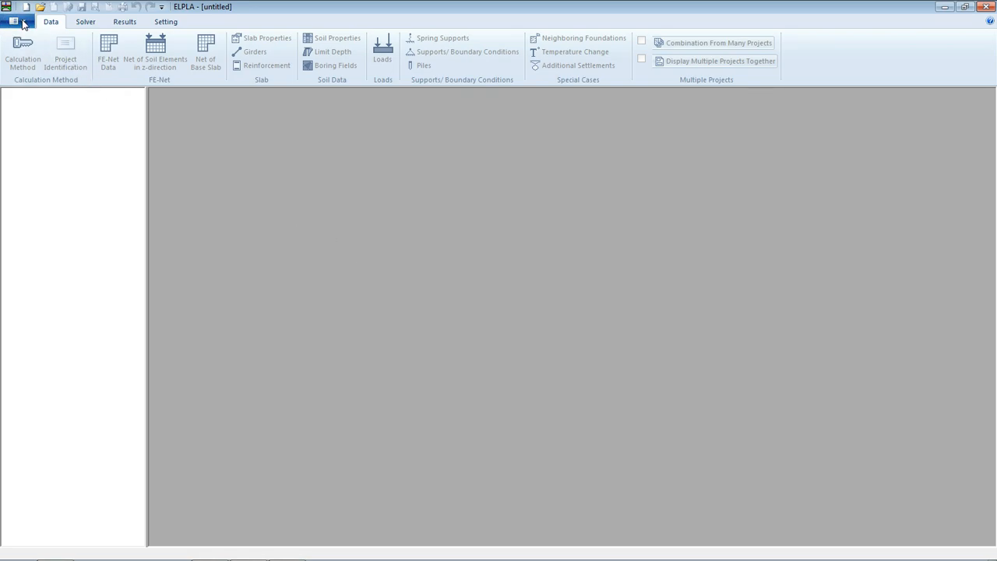
# Set the calculation method to an unsymmetrical plane-frame analysis that includes supports/boundary conditions.
pyautogui.click(24, 47)
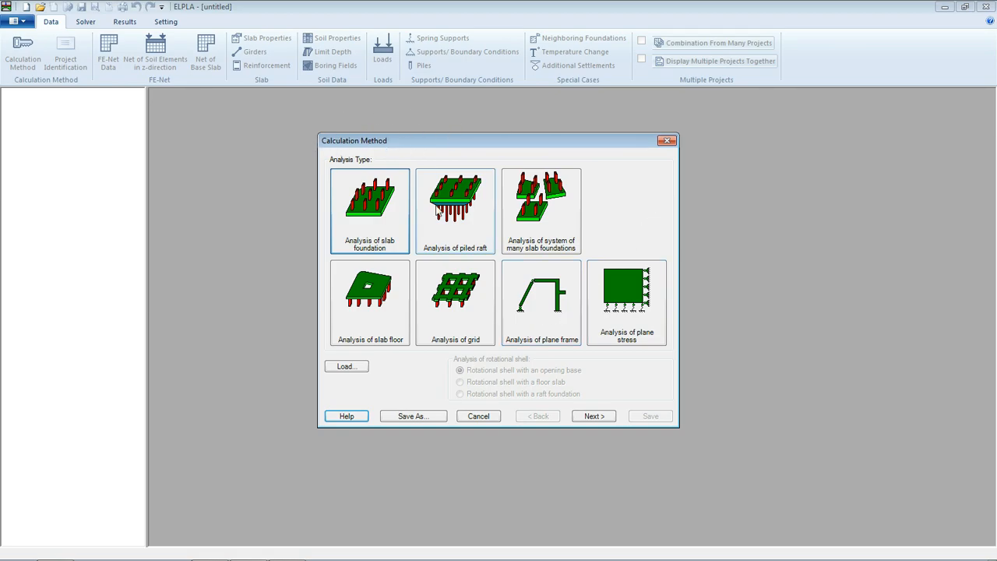
pyautogui.click(557, 321)
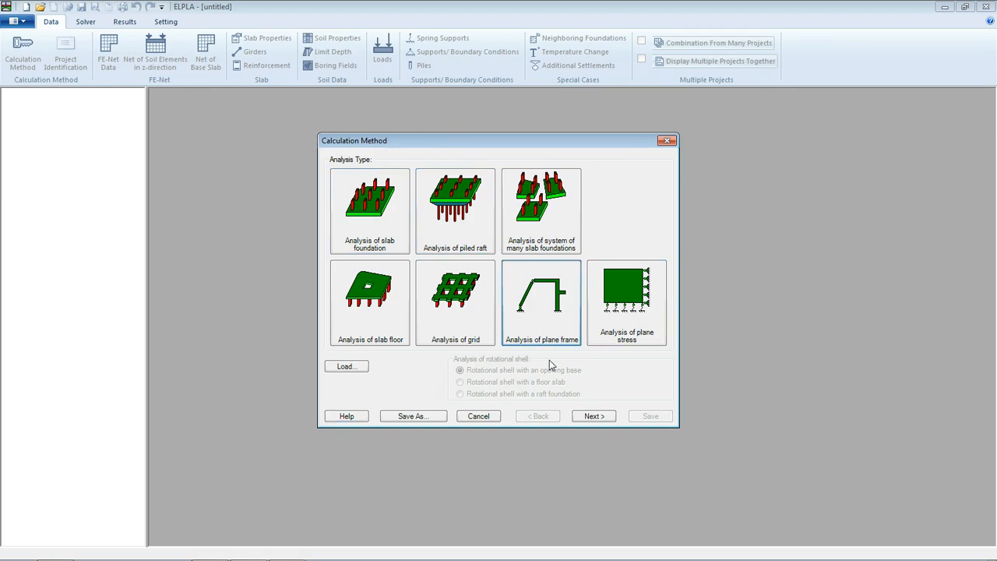
pyautogui.click(584, 419)
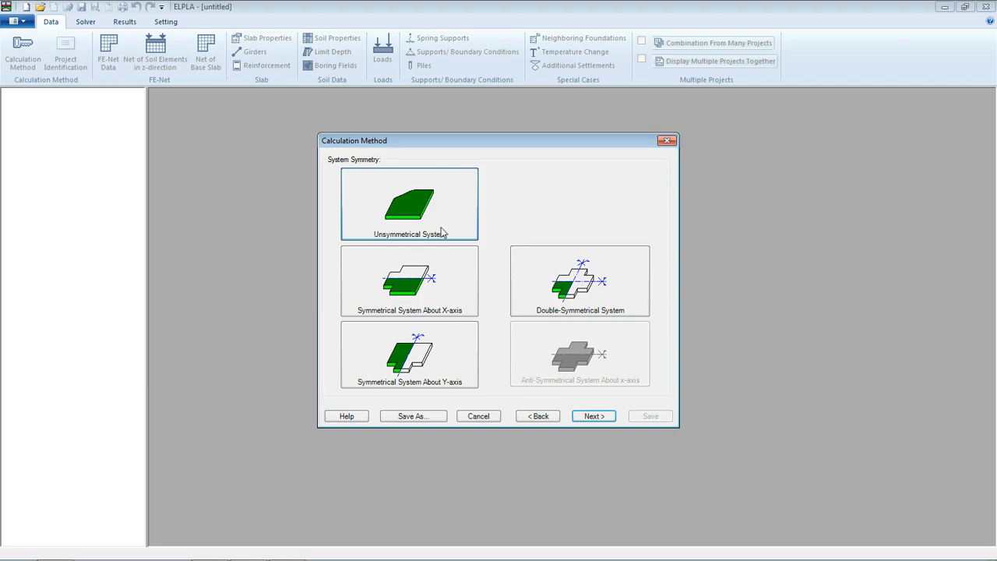
pyautogui.click(591, 417)
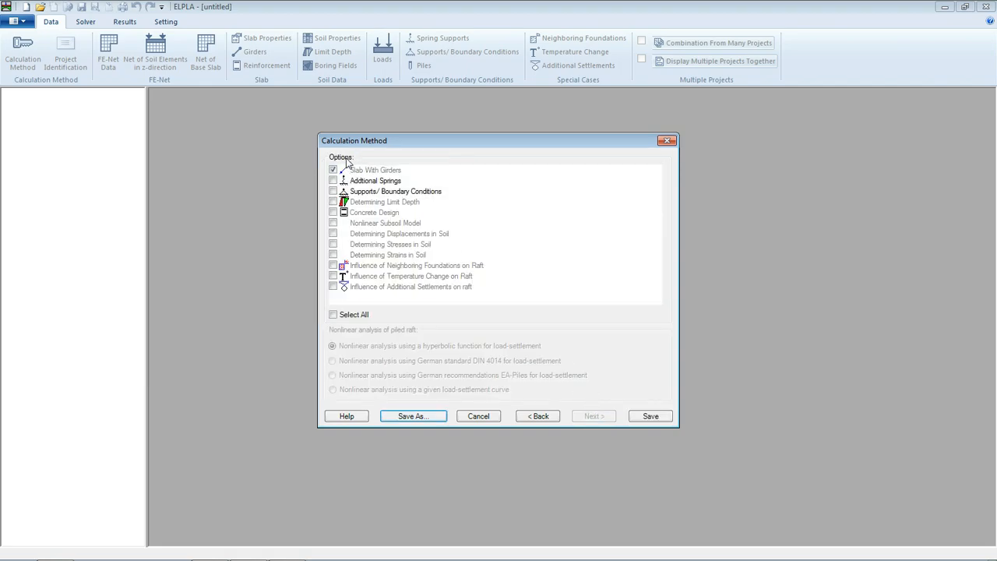
pyautogui.click(332, 192)
# Save the new project as 'beam' in the Data folder.
pyautogui.click(658, 419)
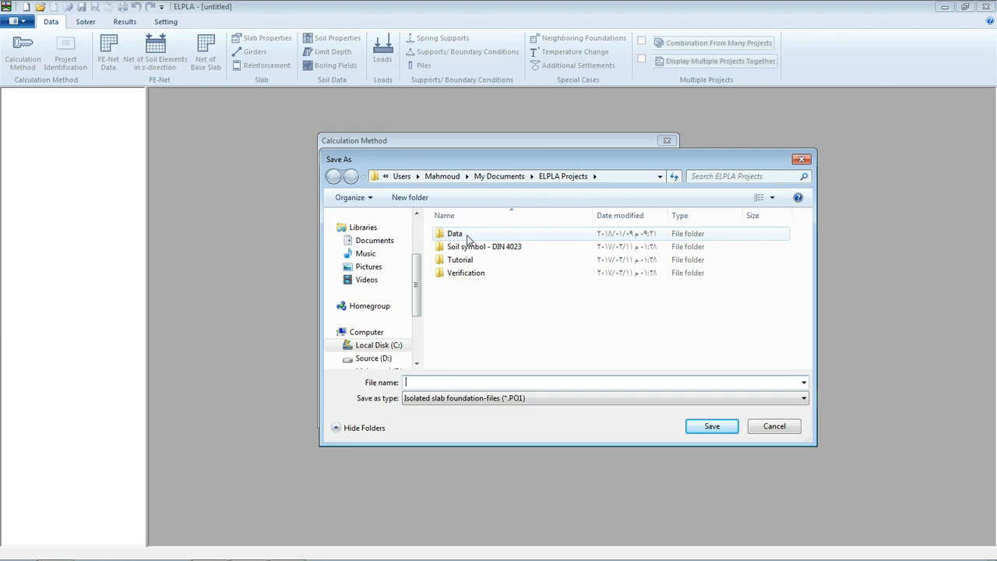
pyautogui.doubleClick(468, 238)
pyautogui.click(454, 380)
pyautogui.write('beam')
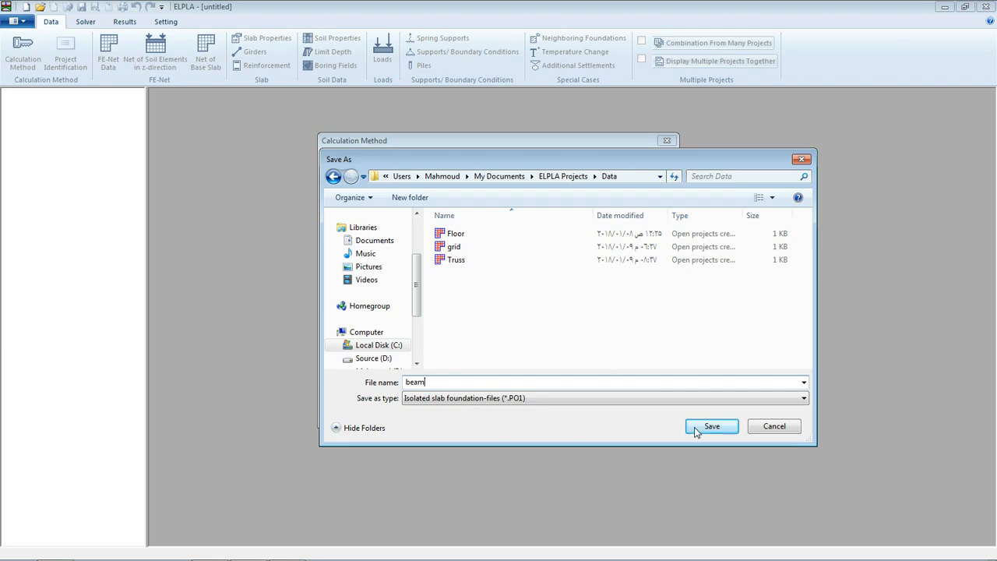
pyautogui.click(695, 430)
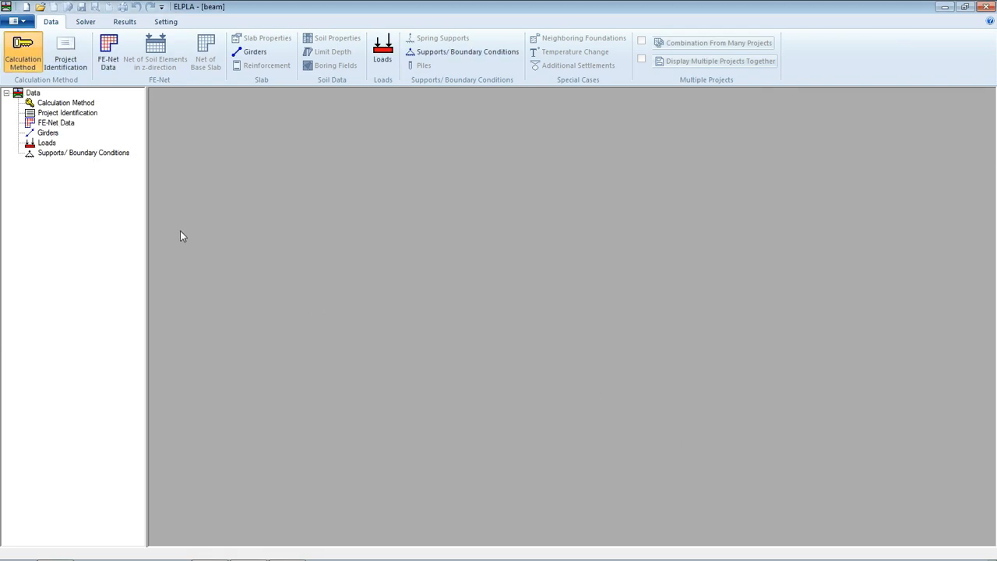
# Enter title 'Analysis of beam' and project name 'beam' in Project Identification and save it.
pyautogui.click(71, 51)
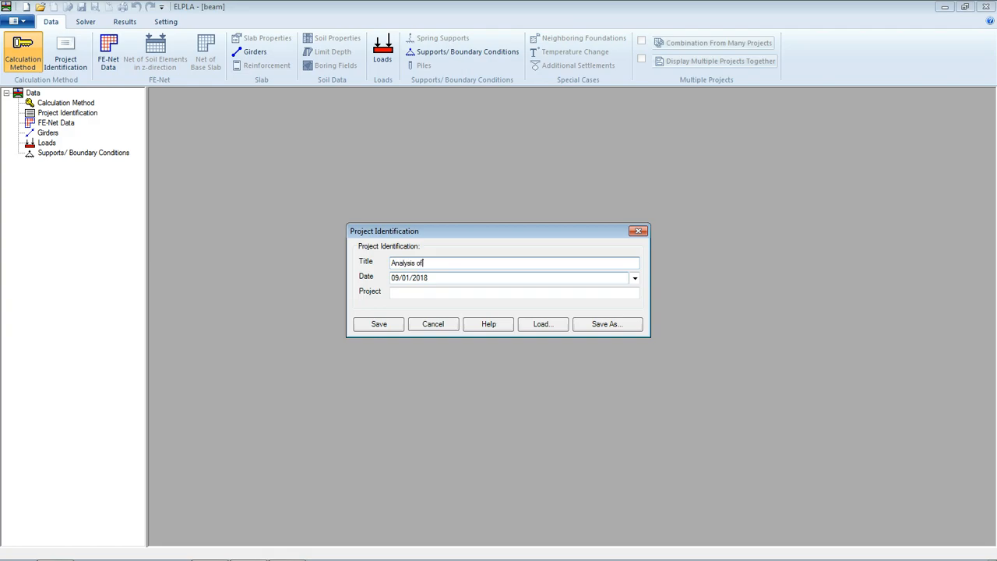
pyautogui.click(392, 293)
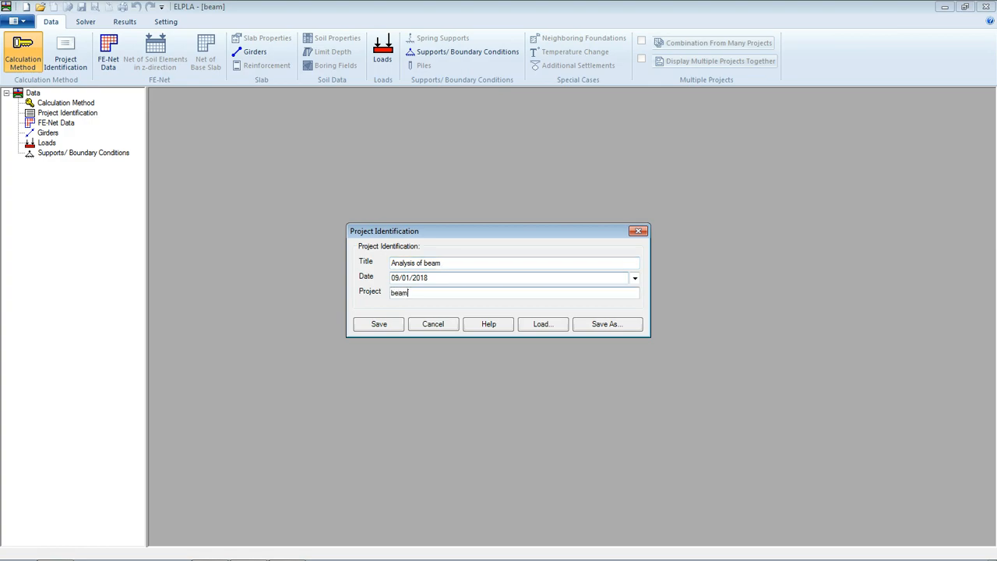
pyautogui.click(377, 324)
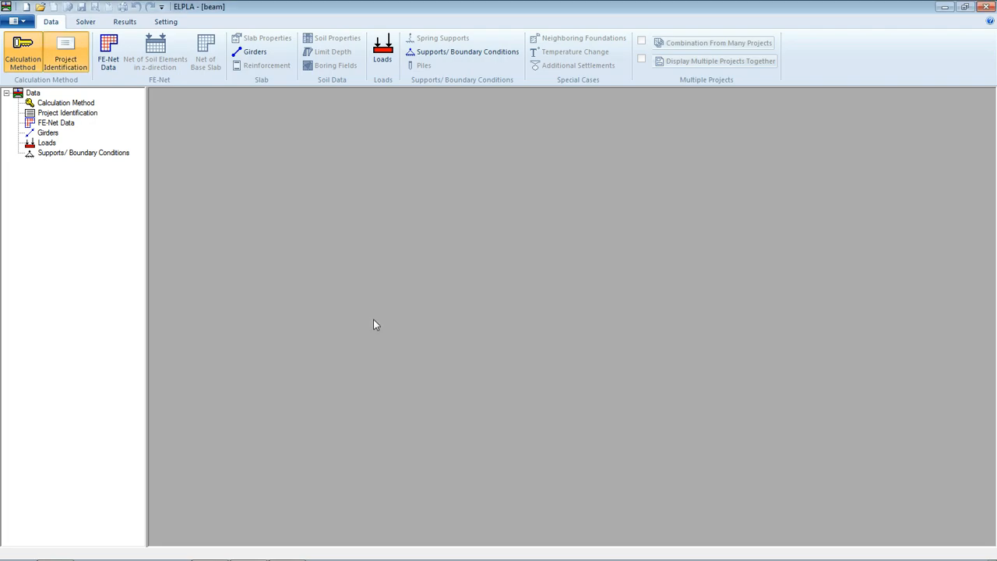
# Define a rectangular slab of length 11 m and width 1 m for the FE-net.
pyautogui.click(110, 48)
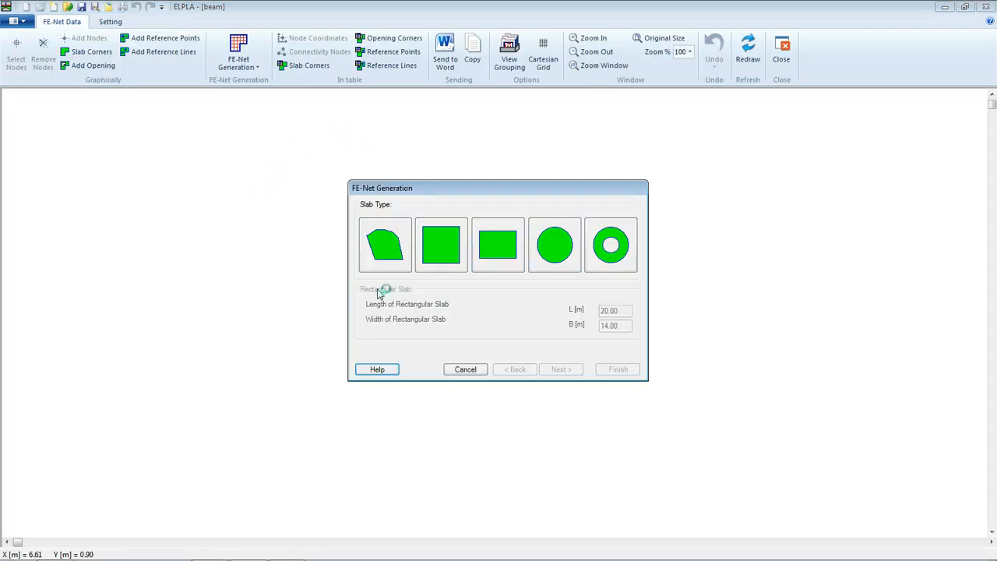
pyautogui.click(510, 256)
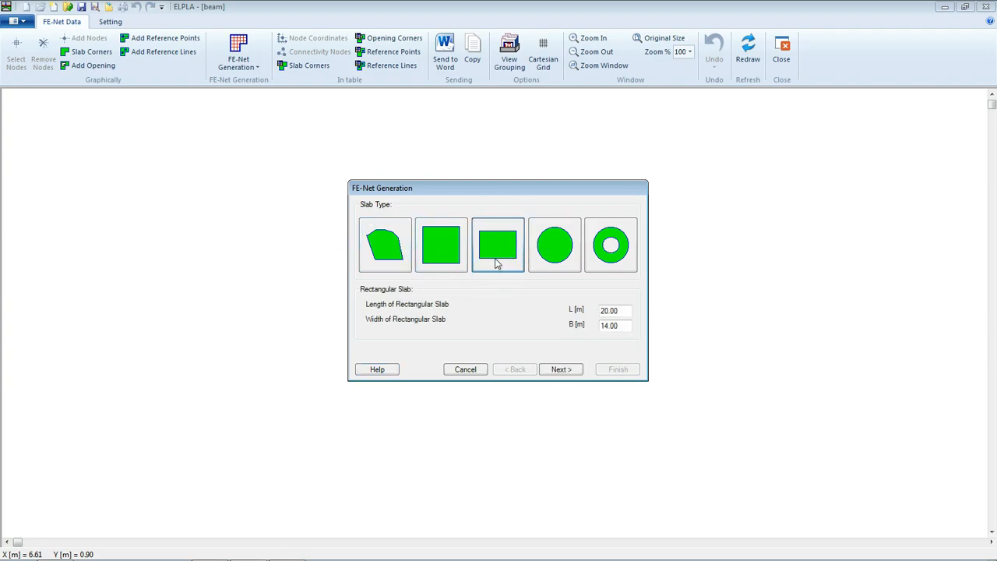
pyautogui.doubleClick(614, 310)
pyautogui.write('11')
pyautogui.doubleClick(607, 325)
pyautogui.write('1')
# Generate a plain rectangular net with 11 intervals of 1.00 m in x.
pyautogui.click(553, 369)
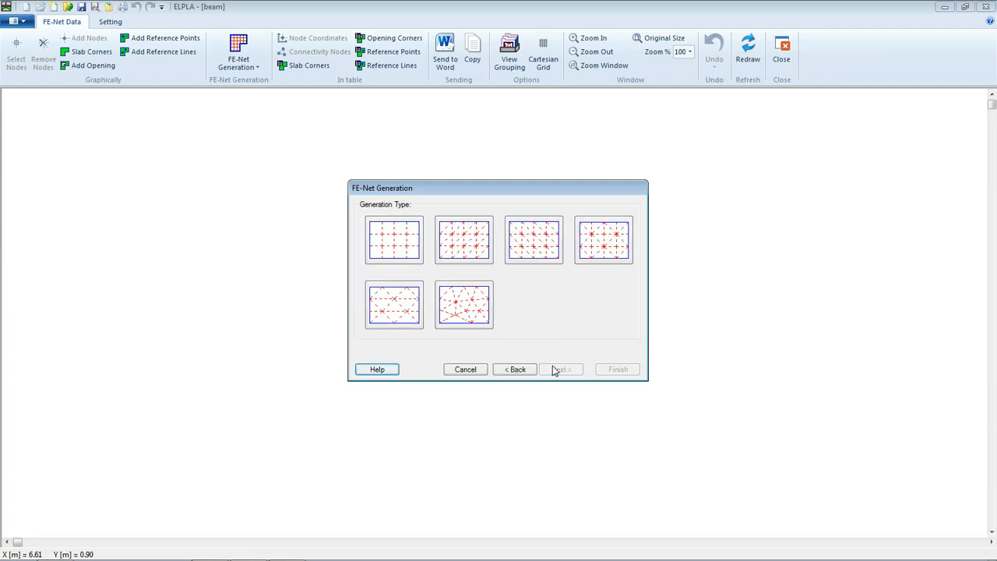
pyautogui.click(407, 253)
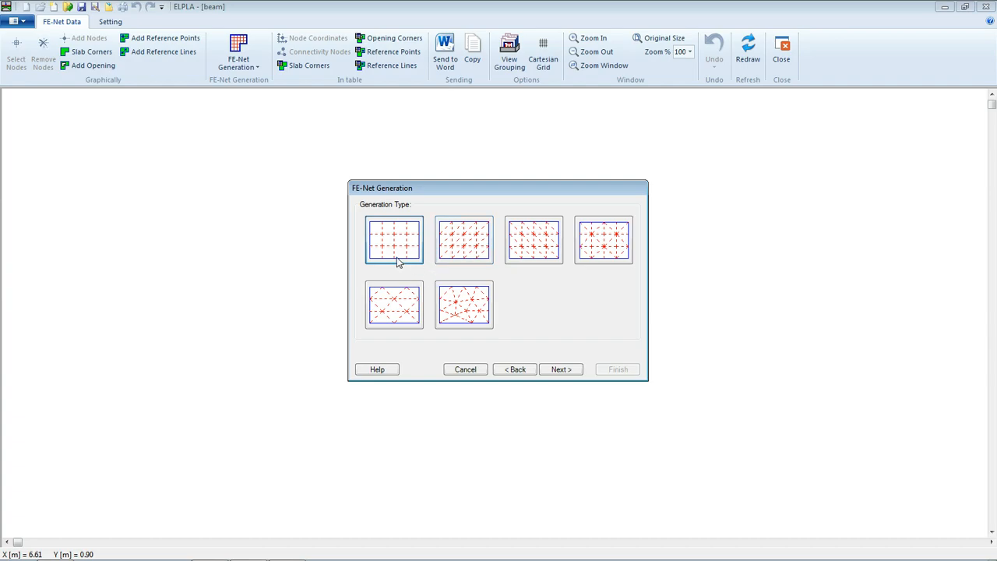
pyautogui.click(558, 369)
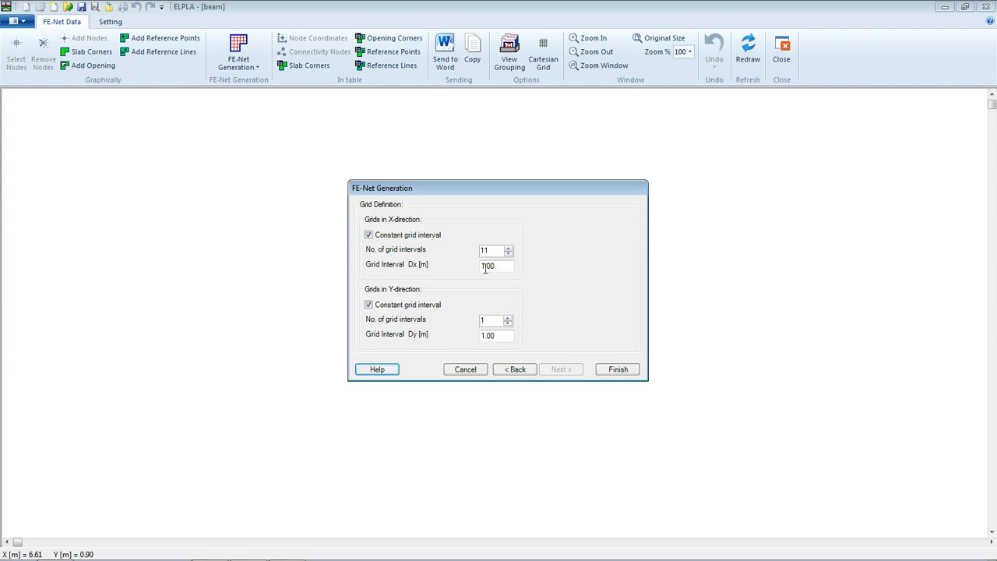
pyautogui.click(623, 373)
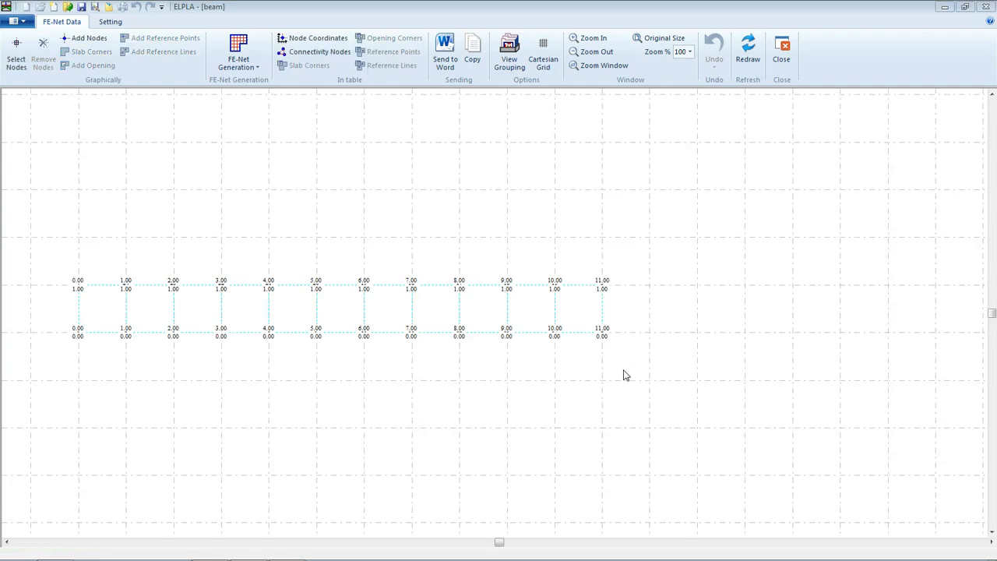
# Turn off node numbering in the FE-Net plot parameters and save the setting.
pyautogui.click(115, 22)
pyautogui.click(31, 38)
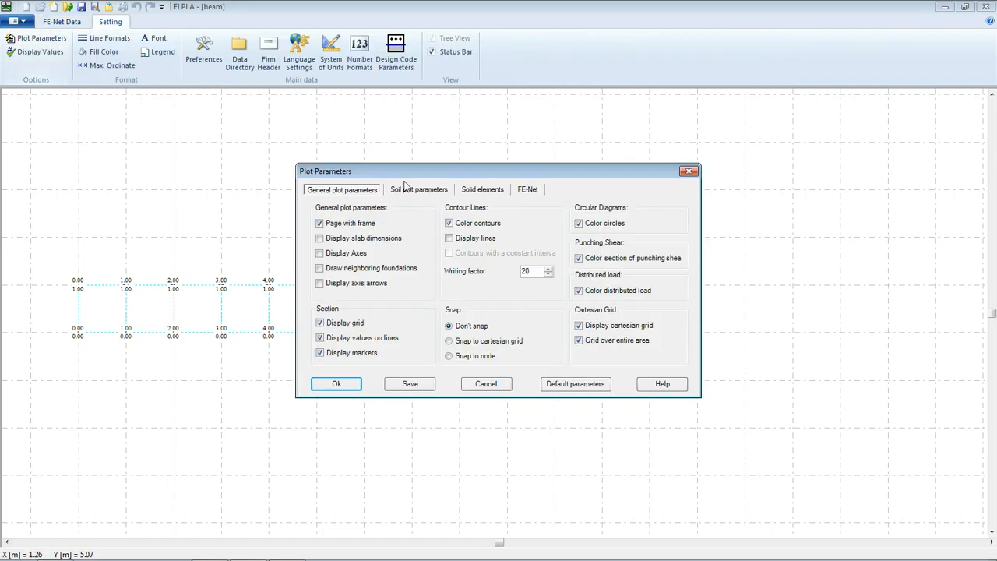
pyautogui.click(527, 195)
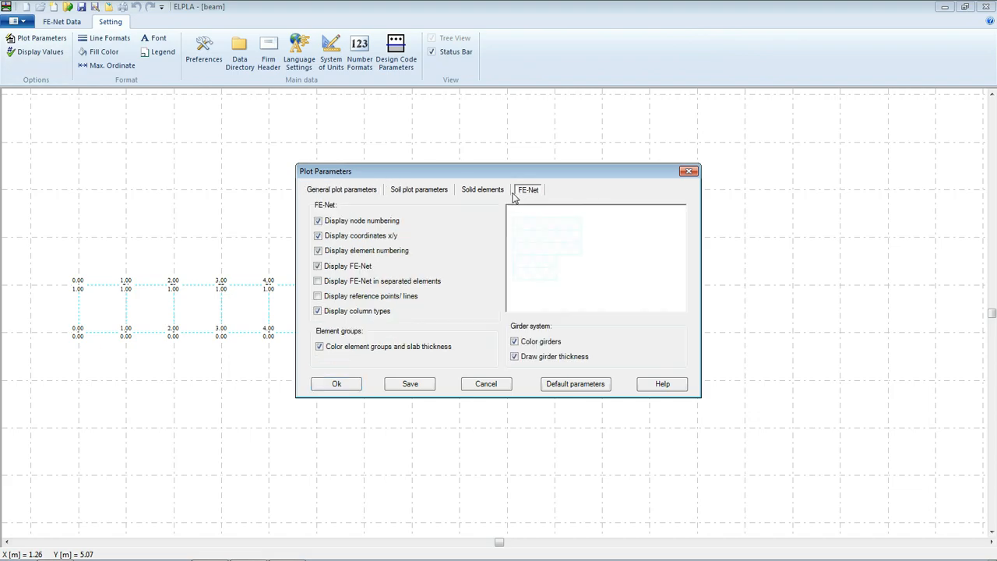
pyautogui.click(319, 222)
pyautogui.click(399, 385)
pyautogui.click(335, 385)
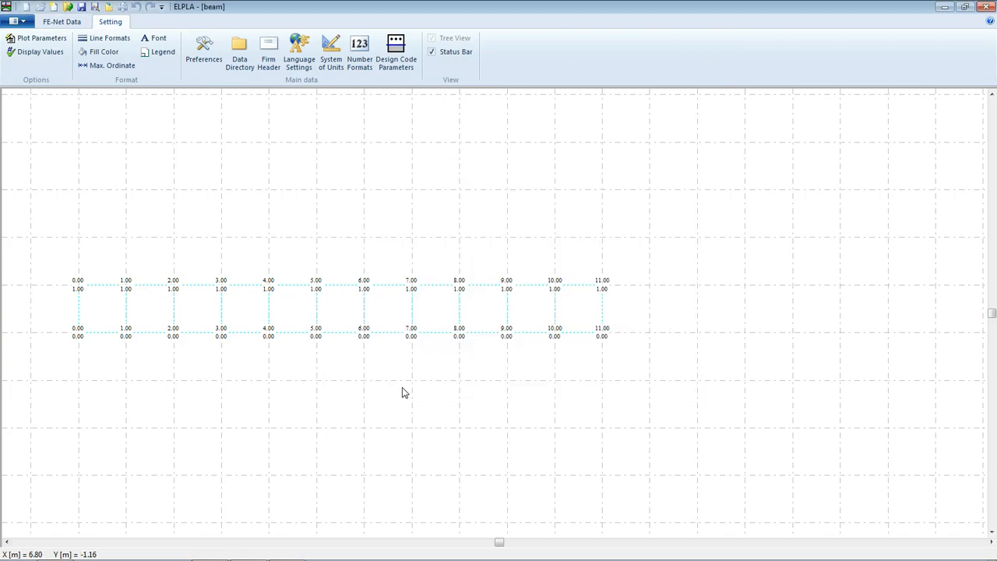
# Save the project and close the FE-Net Data editor.
pyautogui.click(62, 21)
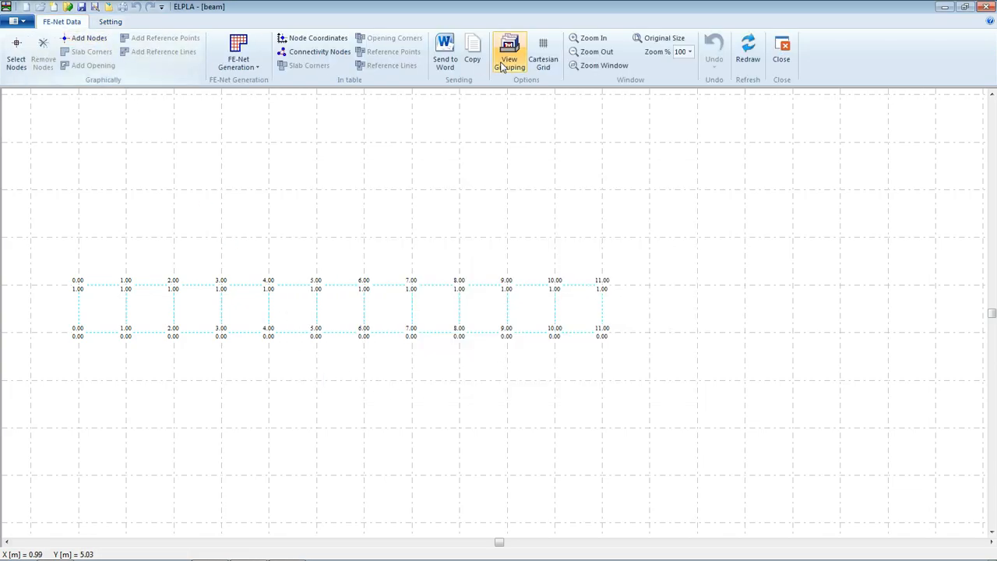
pyautogui.click(81, 8)
pyautogui.click(780, 55)
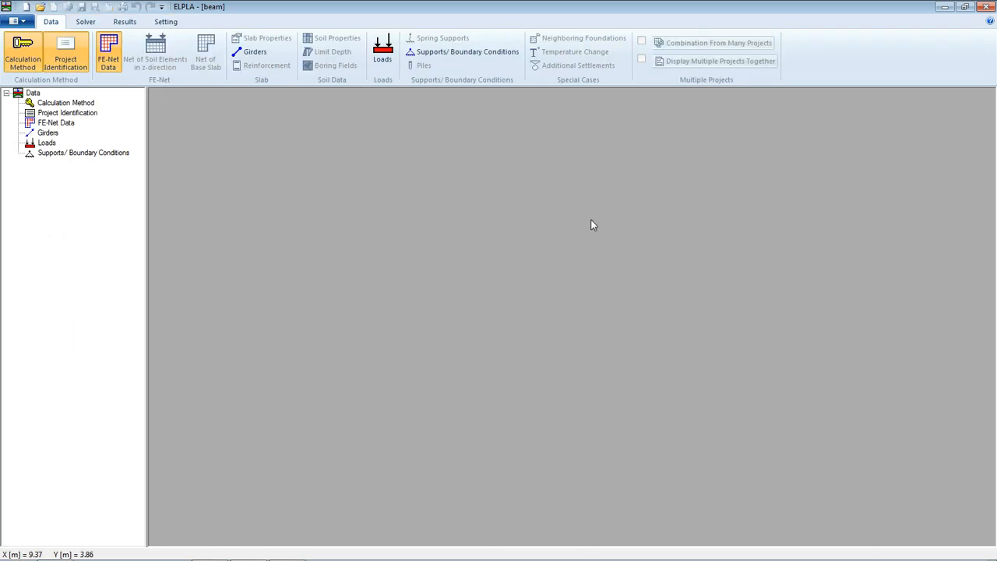
# Define girder group 1 as a rectangular 0.50 × 0.20 m section with E-modulus 2E7 kN/m².
pyautogui.click(250, 53)
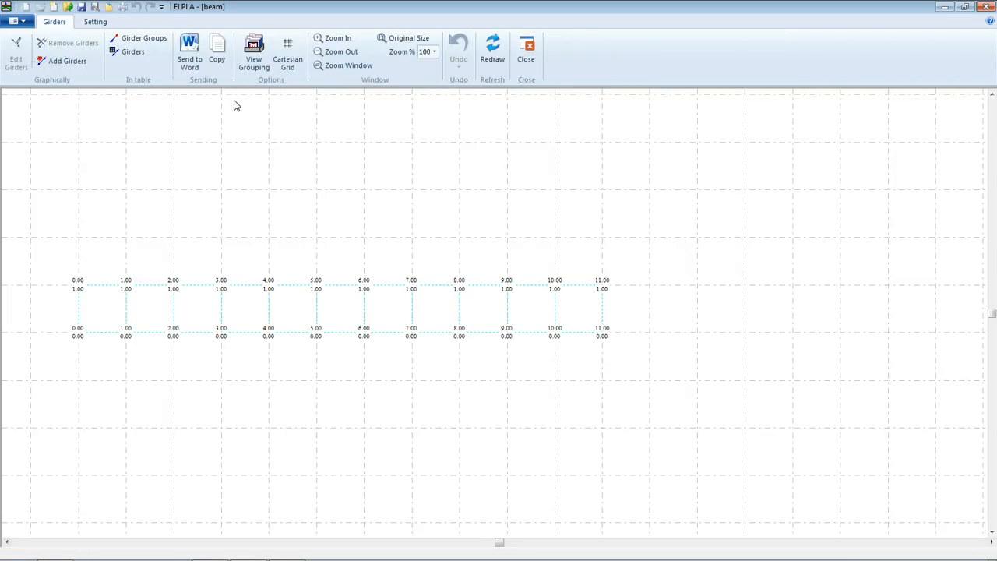
pyautogui.click(142, 39)
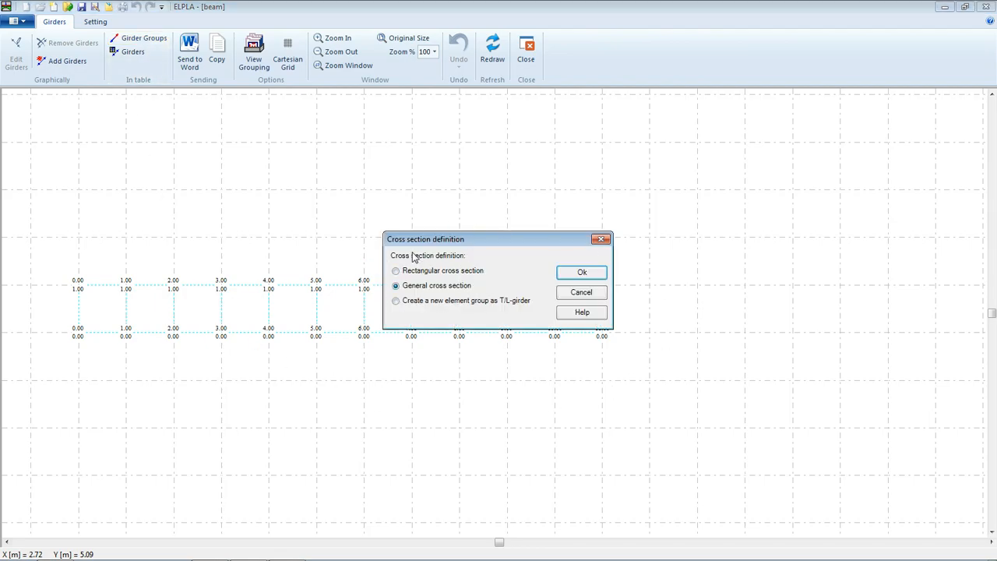
pyautogui.click(402, 273)
pyautogui.click(577, 273)
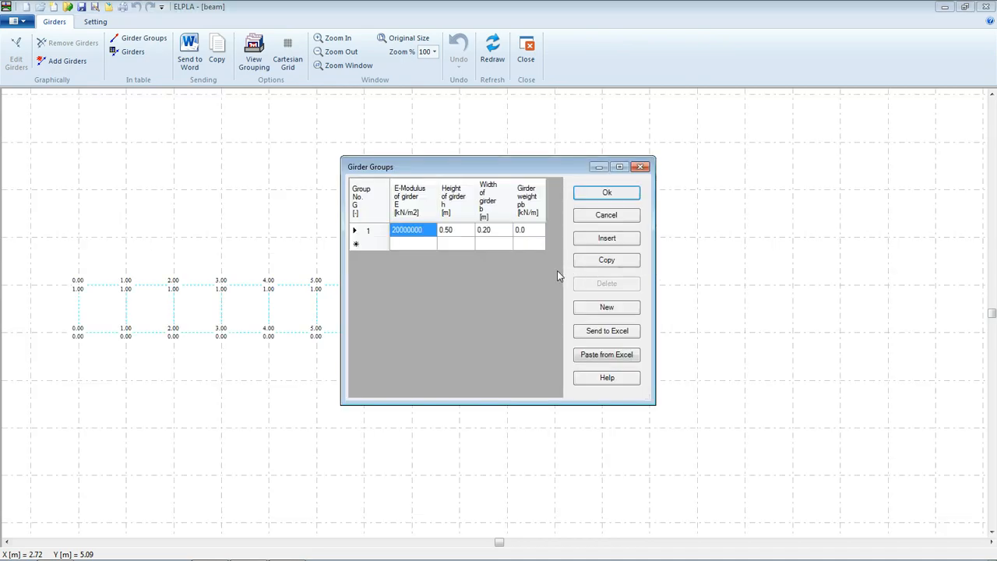
pyautogui.click(427, 233)
pyautogui.write('2E')
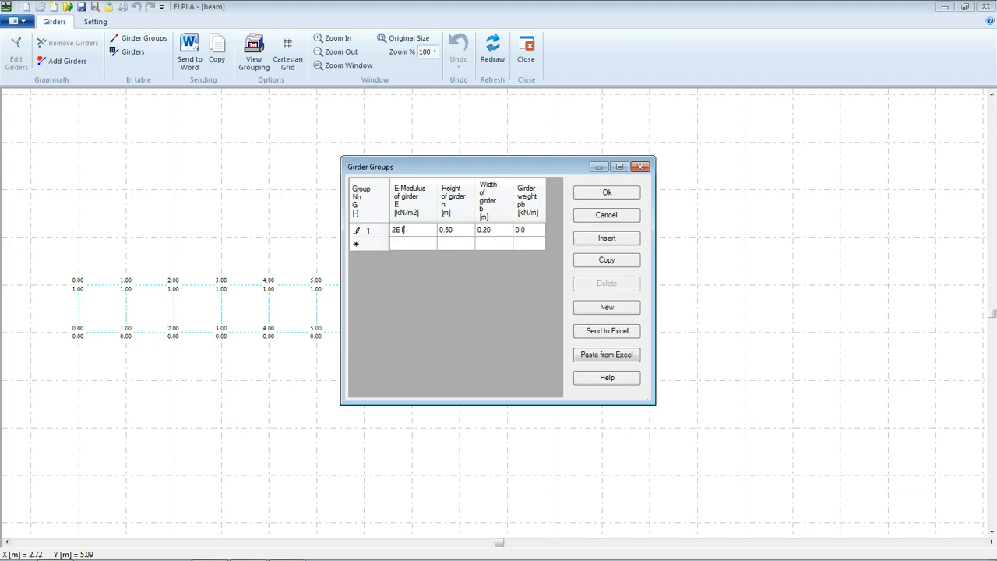
pyautogui.write('7')
pyautogui.click(452, 229)
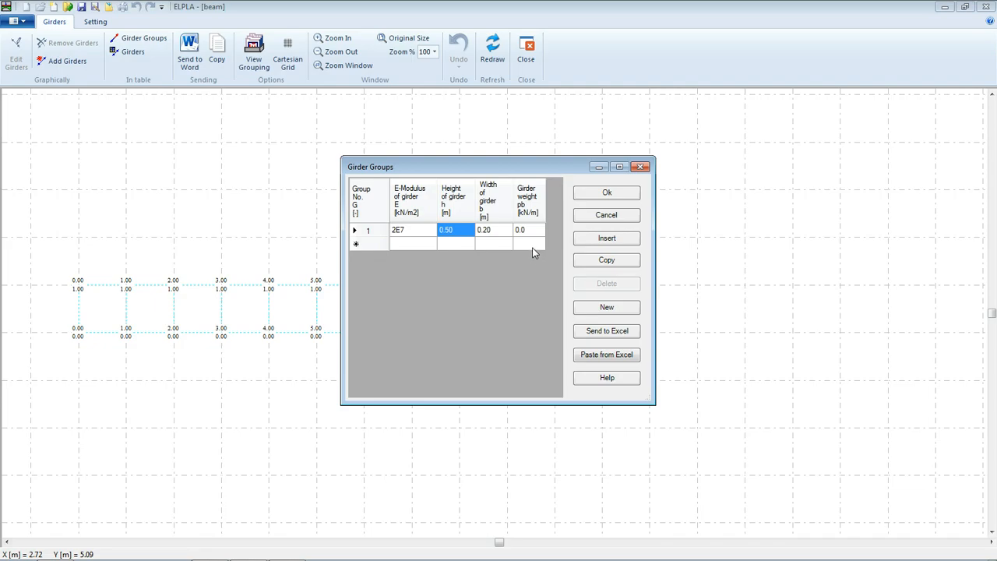
pyautogui.click(604, 196)
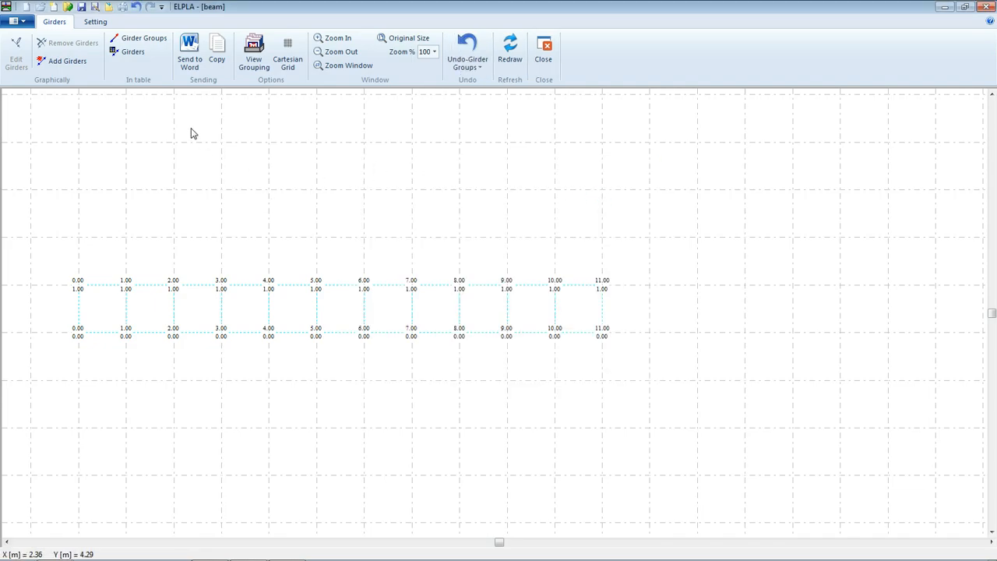
pyautogui.click(96, 21)
pyautogui.click(67, 41)
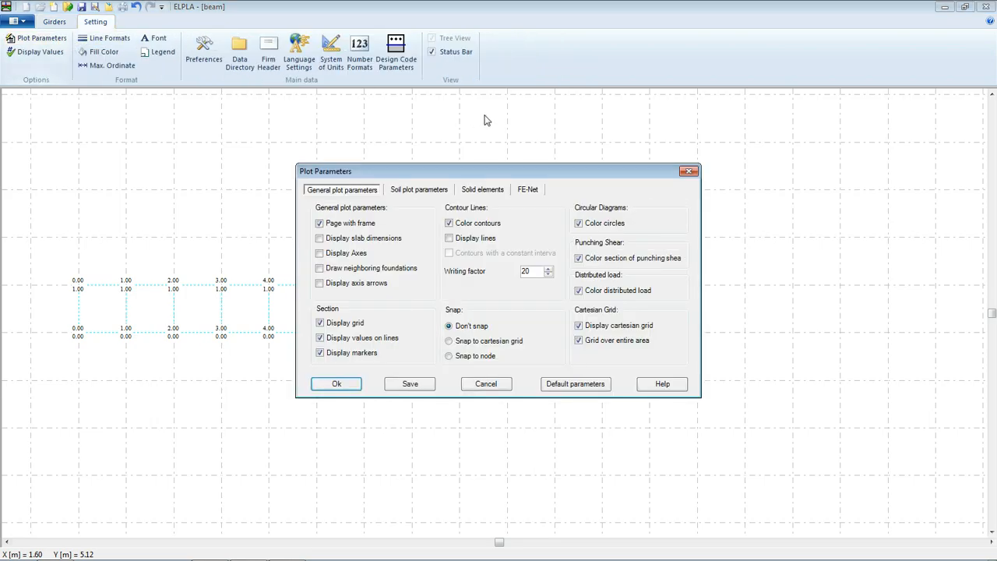
pyautogui.click(533, 190)
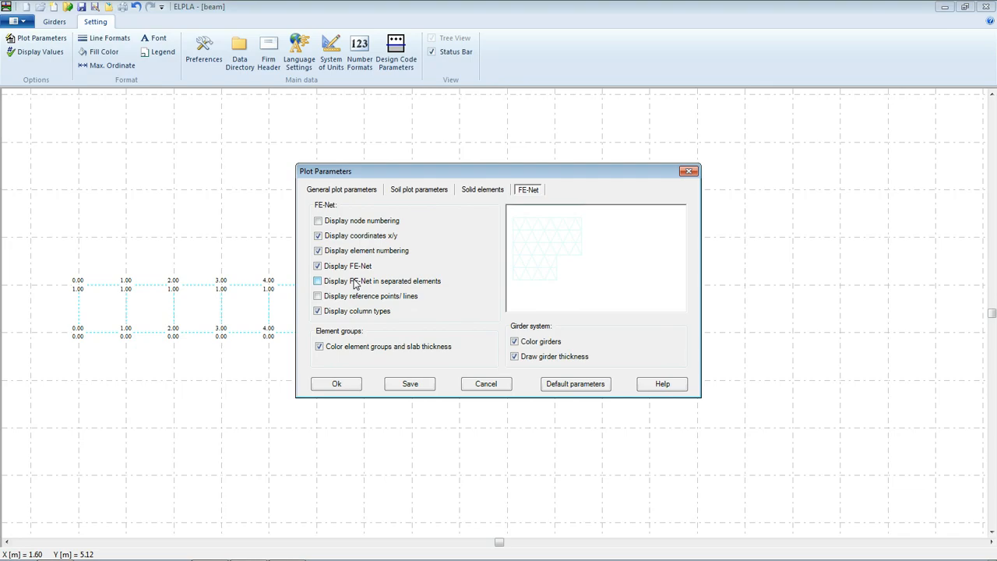
pyautogui.click(689, 171)
pyautogui.click(35, 51)
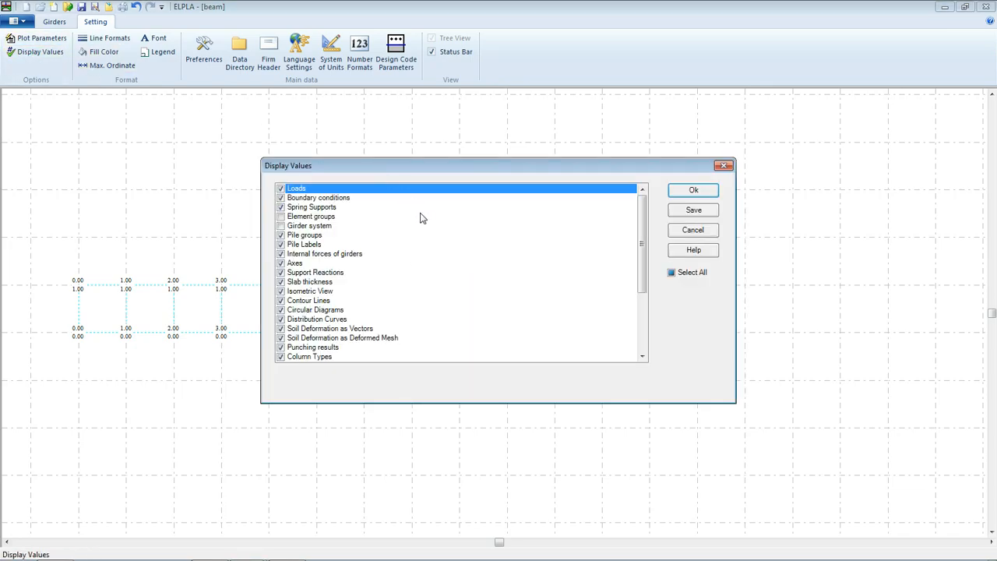
pyautogui.click(723, 168)
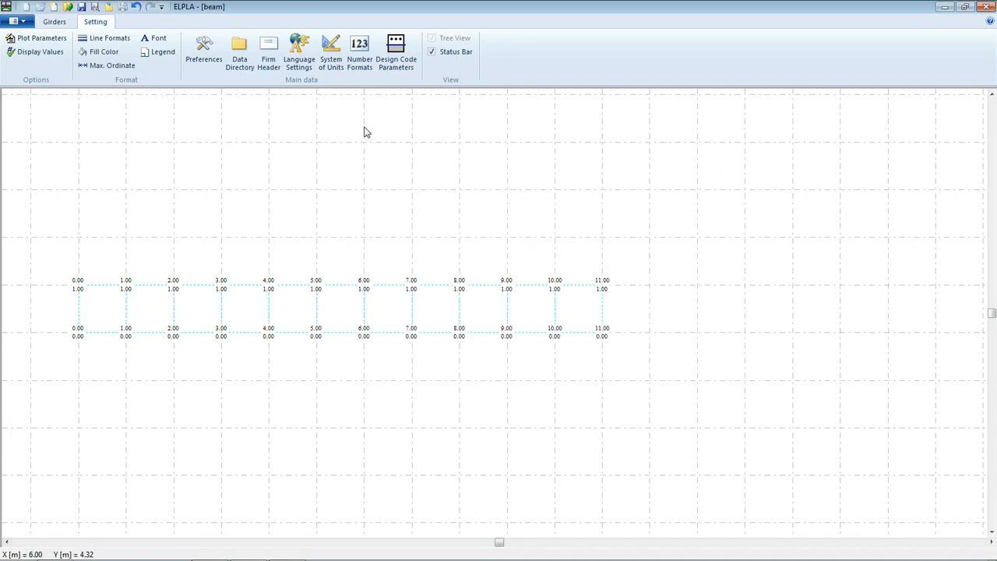
pyautogui.click(56, 26)
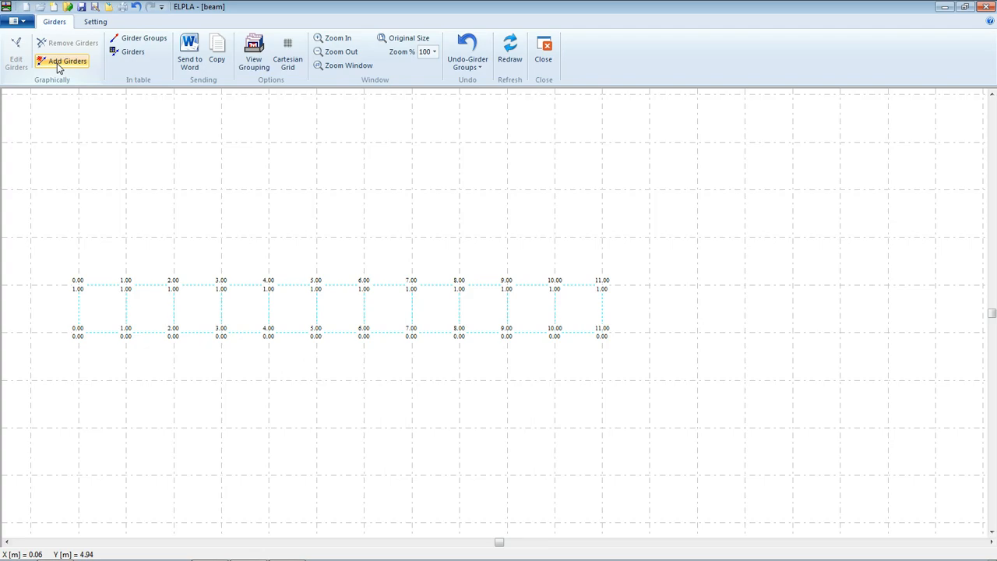
# Draw group-1 girders along the bottom row from node 1 to 6 and node 6 to 9.
pyautogui.click(59, 64)
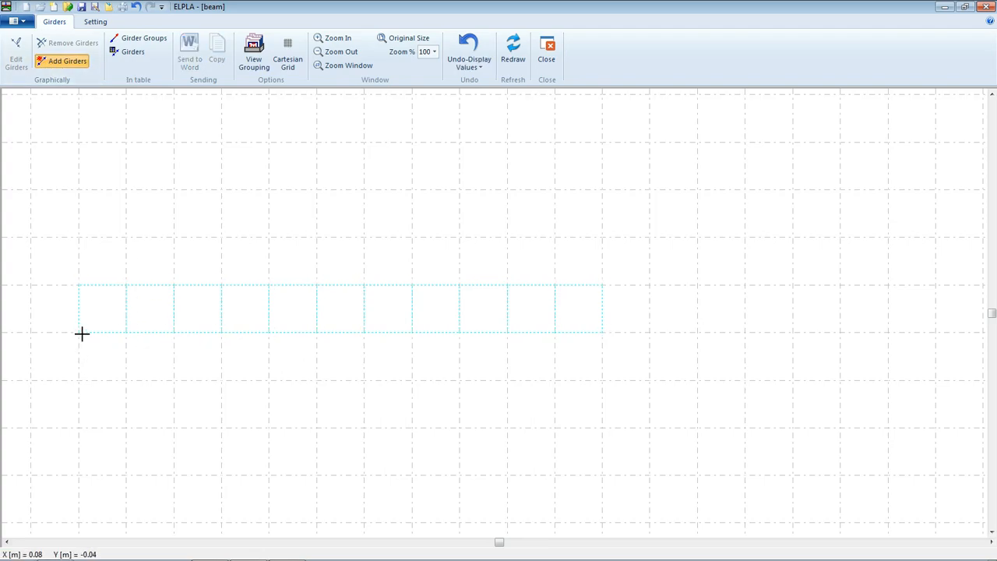
pyautogui.moveTo(81, 332); pyautogui.dragTo(317, 333)
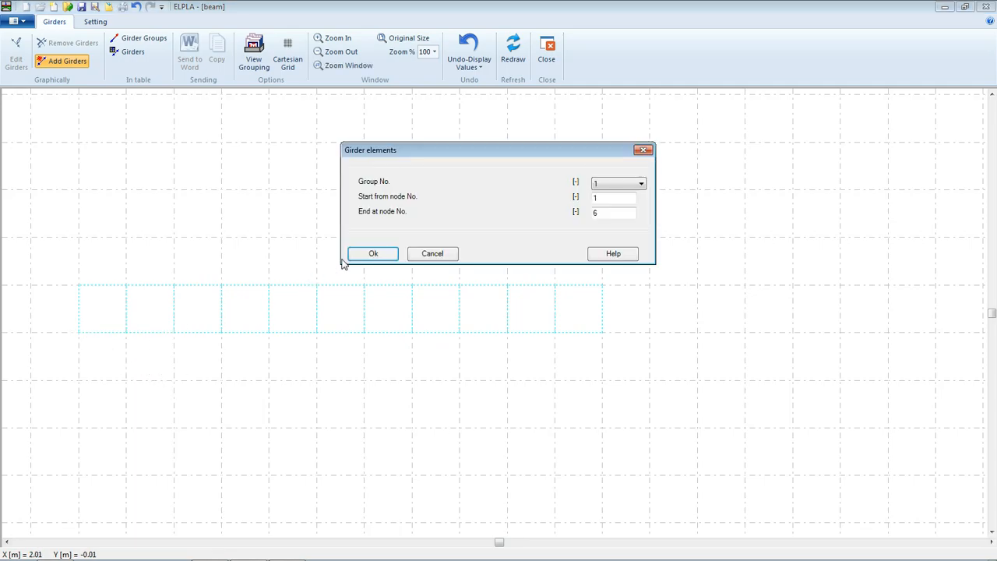
pyautogui.click(363, 254)
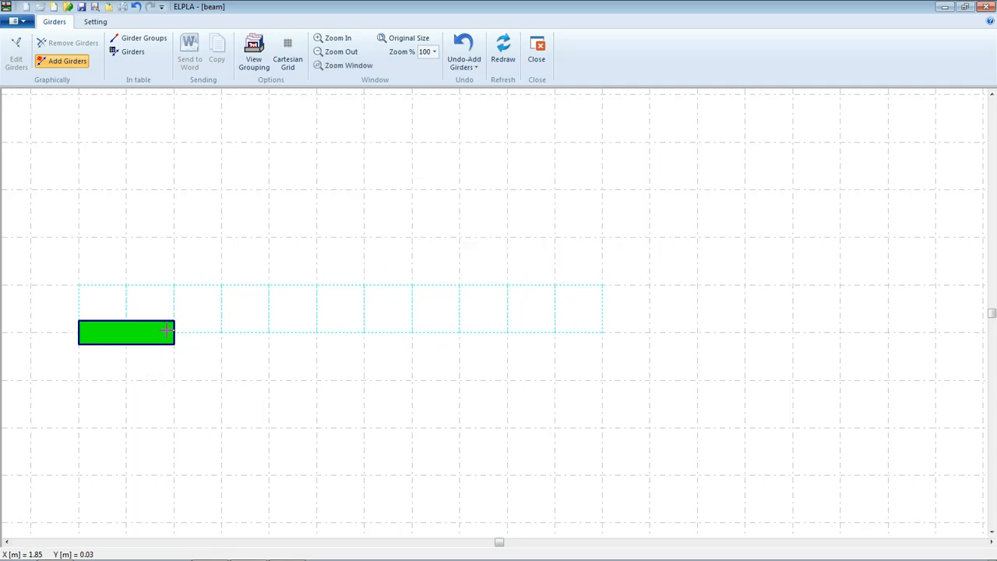
pyautogui.moveTo(178, 332); pyautogui.dragTo(319, 332)
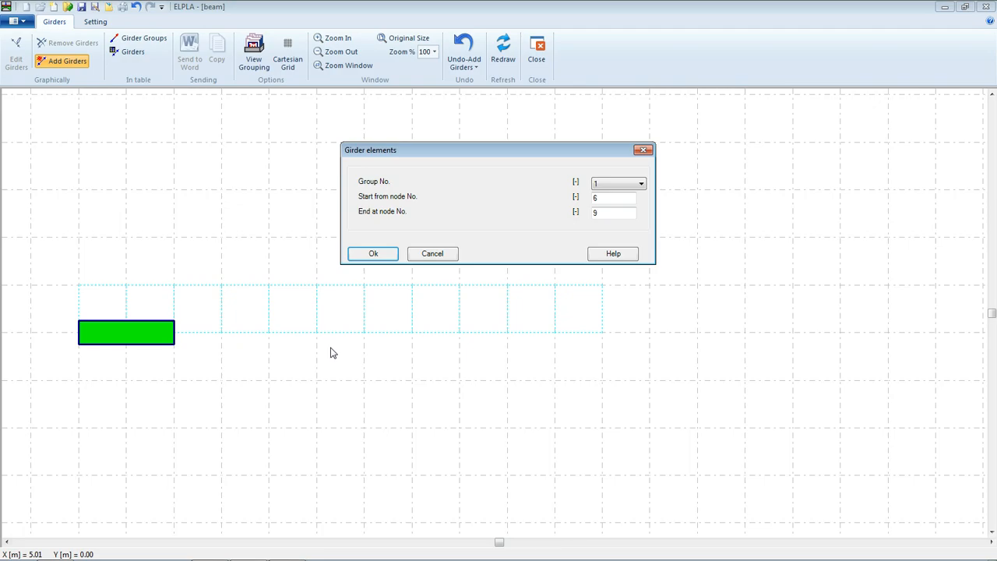
pyautogui.click(378, 252)
# Add two more girders reaching the beam's right end at 11 m, then close the girder editor.
pyautogui.moveTo(318, 333); pyautogui.dragTo(461, 333)
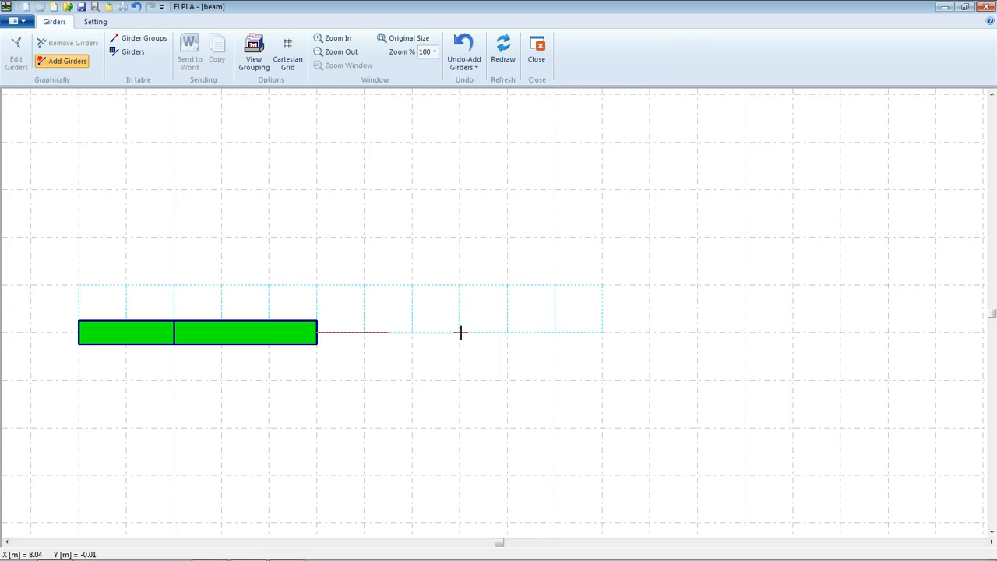
pyautogui.click(461, 333)
pyautogui.click(380, 252)
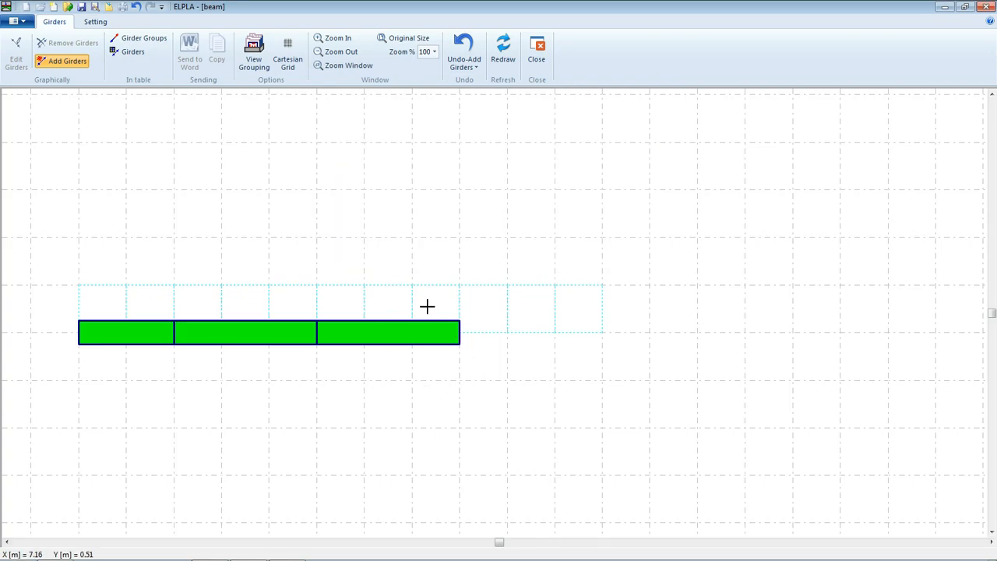
pyautogui.click(461, 333)
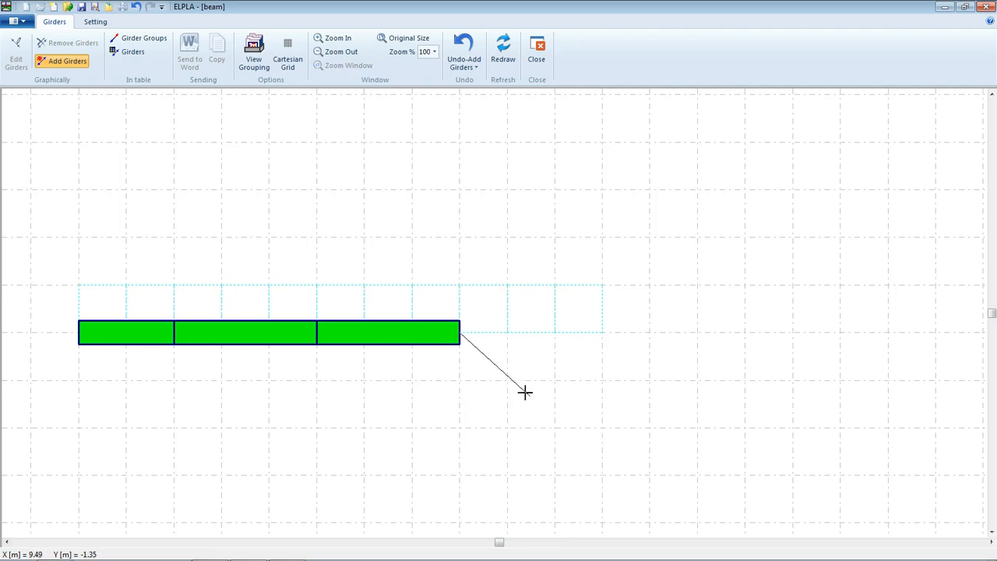
pyautogui.click(604, 331)
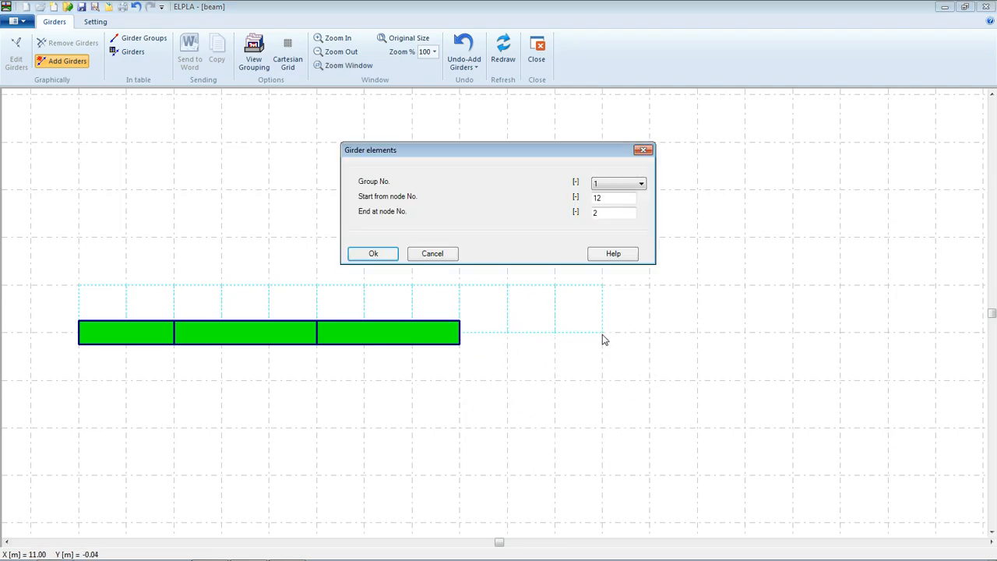
pyautogui.click(387, 254)
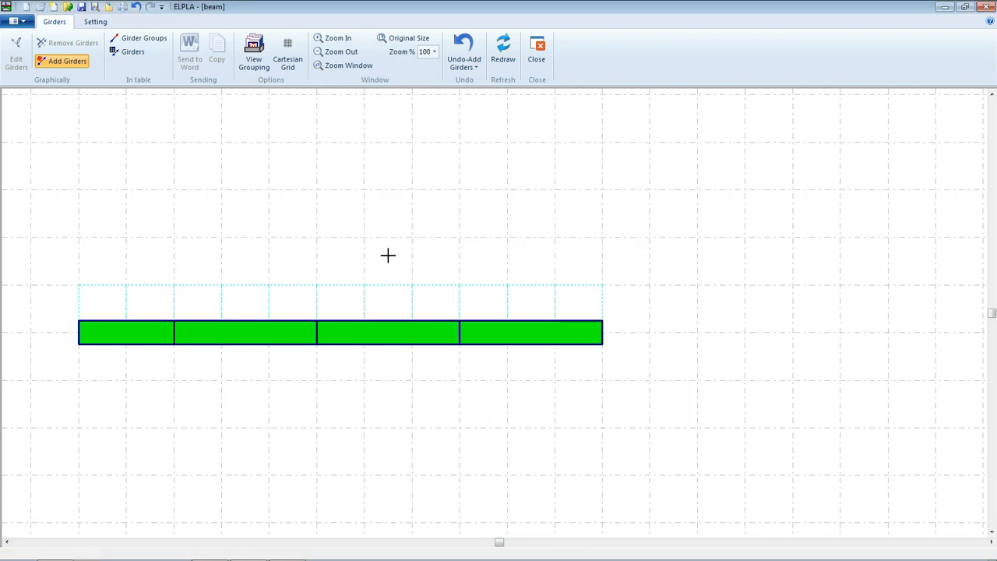
pyautogui.click(87, 9)
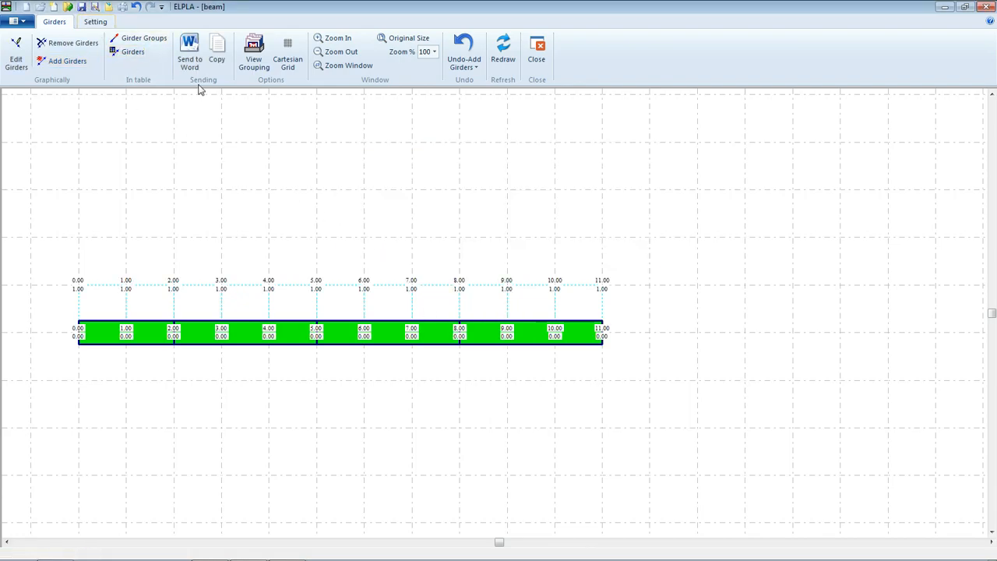
pyautogui.click(538, 50)
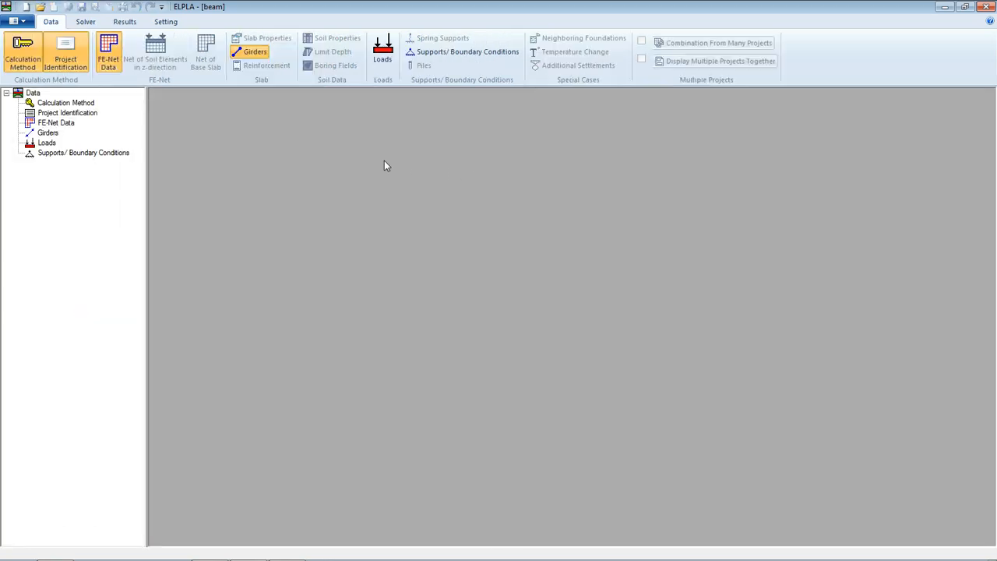
# In the Loads window's FE-Net plot settings, turn off girder colouring and girder thickness.
pyautogui.click(385, 64)
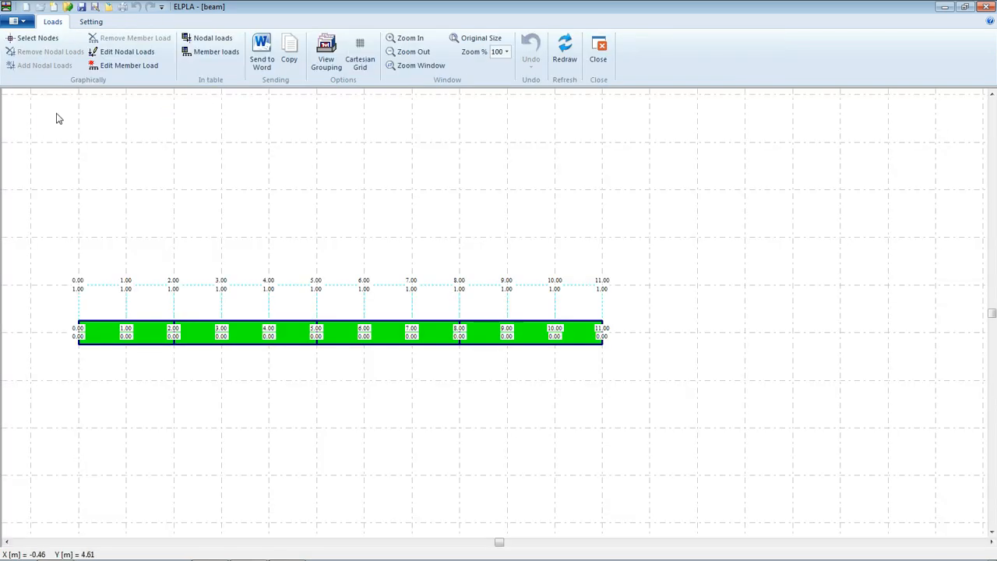
pyautogui.click(91, 23)
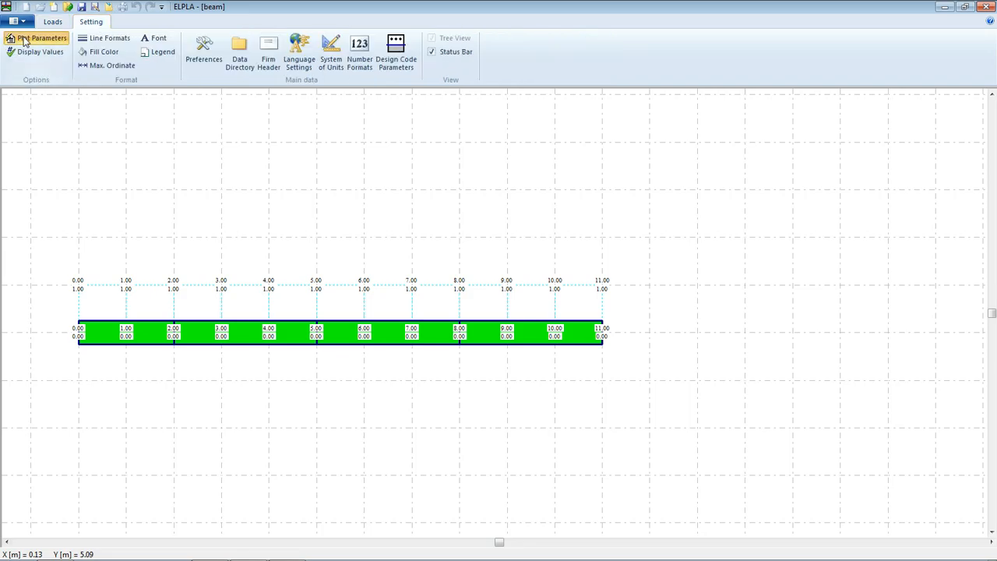
pyautogui.click(38, 38)
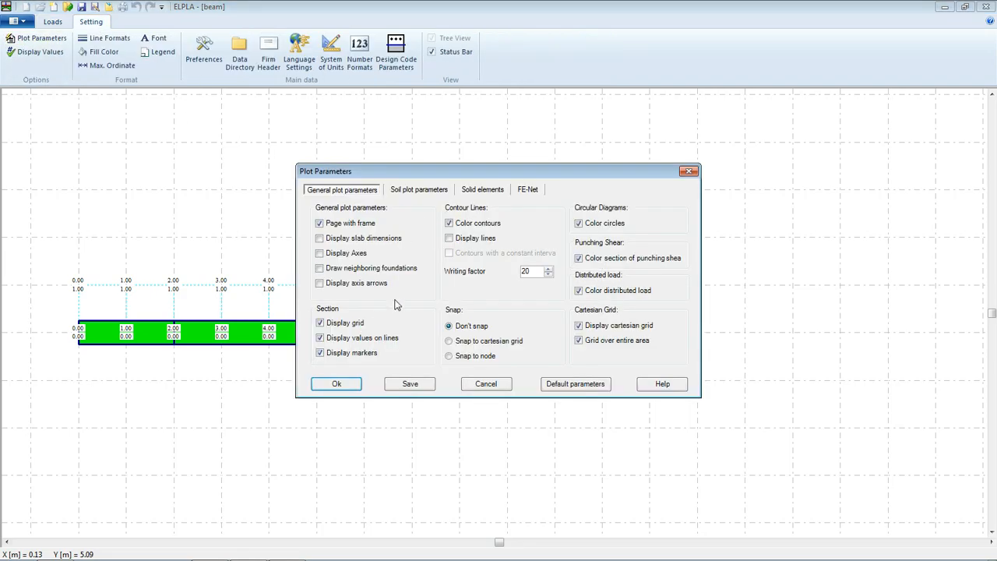
pyautogui.click(534, 192)
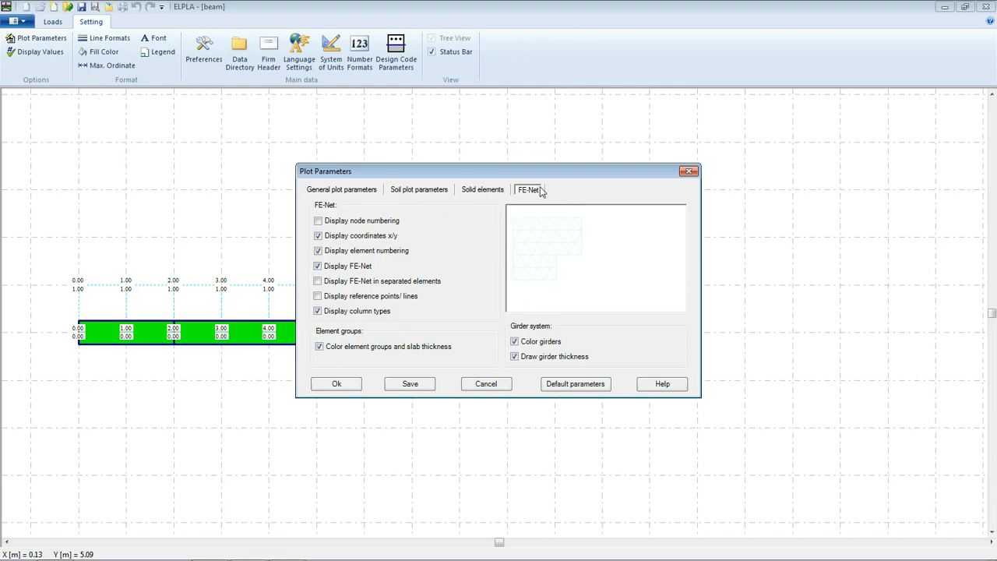
pyautogui.click(515, 343)
pyautogui.click(521, 359)
pyautogui.click(408, 385)
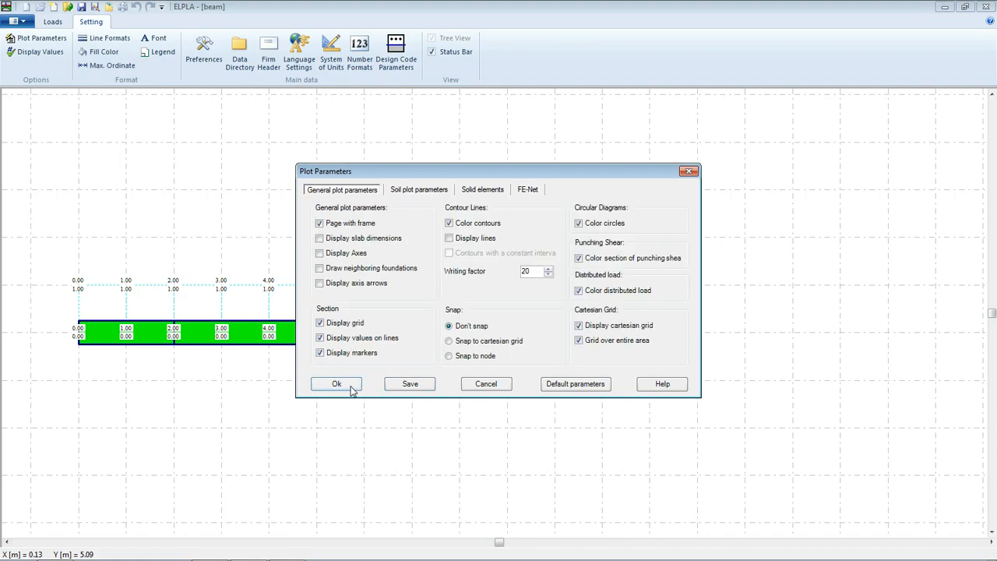
# Hide the x/y coordinates and element numbering in the FE-Net plot settings.
pyautogui.click(527, 190)
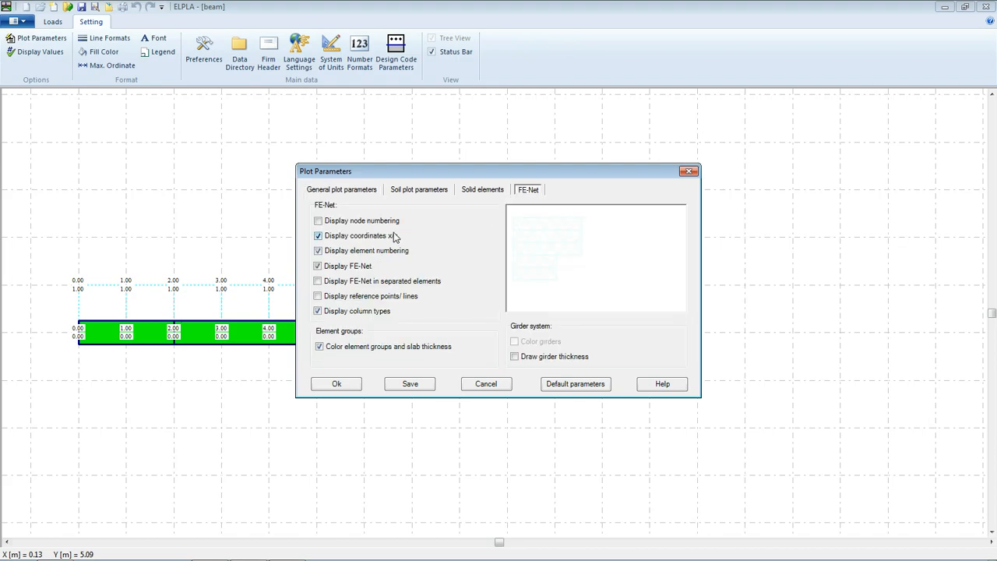
pyautogui.click(325, 239)
pyautogui.click(334, 250)
pyautogui.click(405, 384)
pyautogui.click(334, 382)
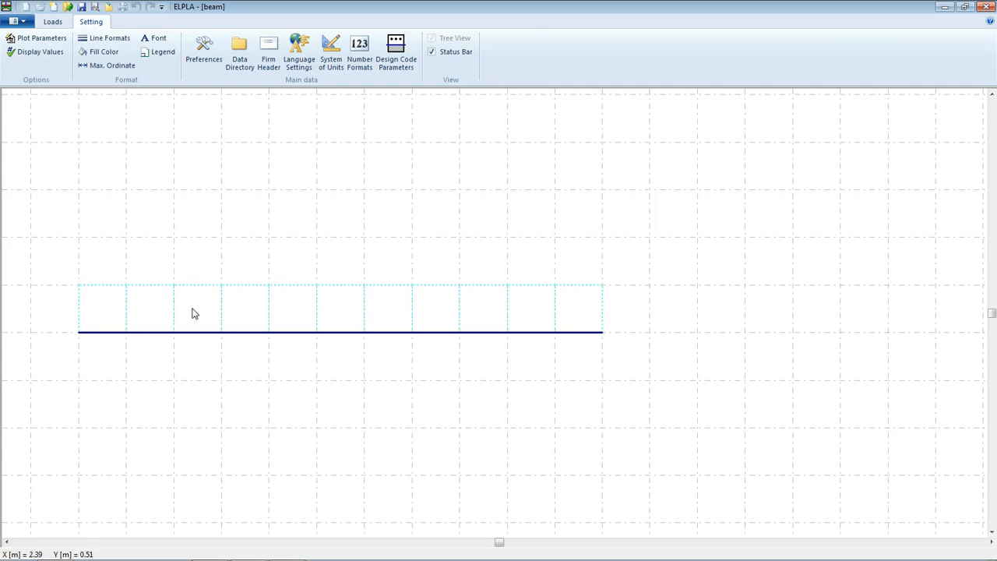
pyautogui.click(53, 23)
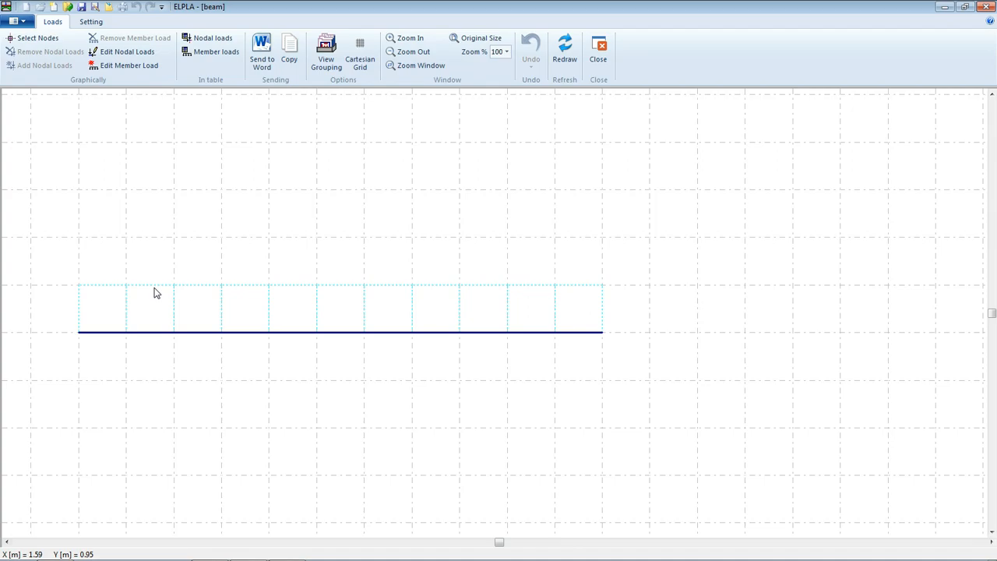
# Apply an 80 kN/m member load to the beam member between nodes 6 and 9.
pyautogui.click(109, 68)
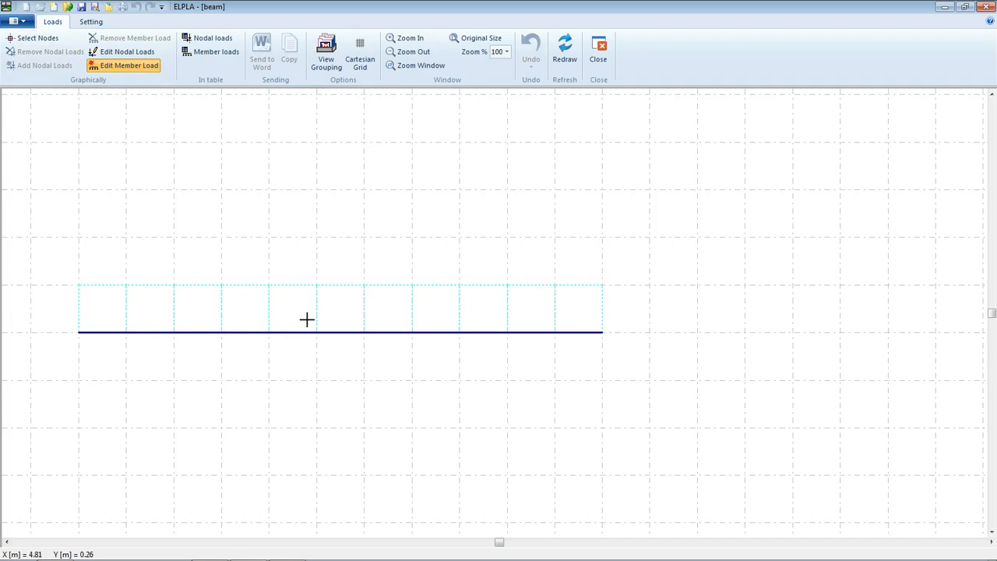
pyautogui.click(257, 332)
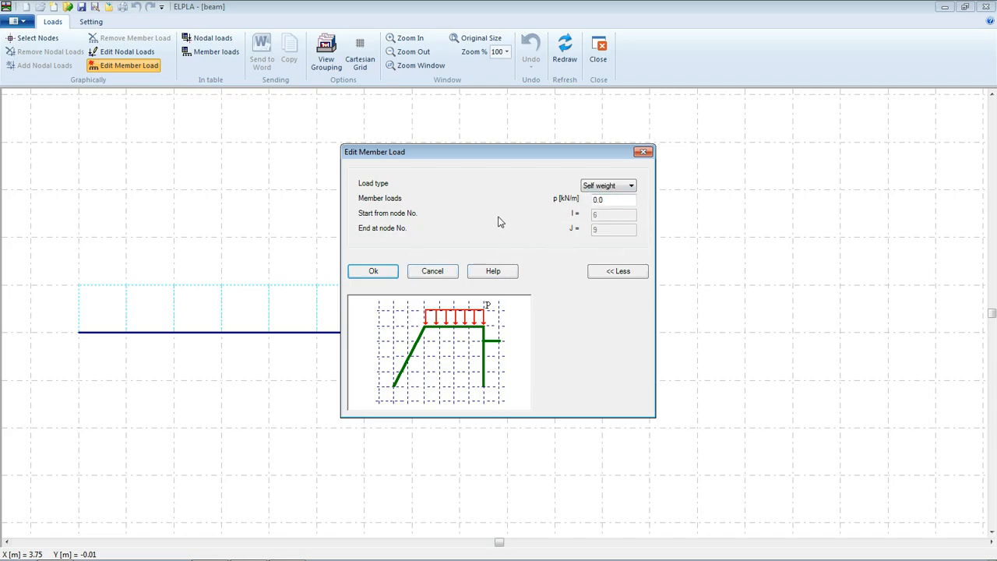
pyautogui.click(596, 187)
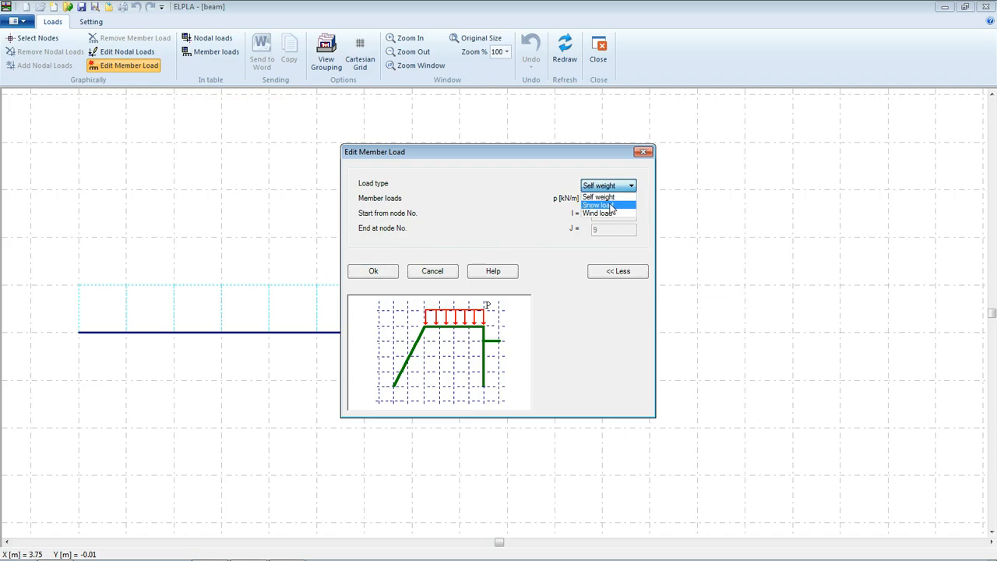
pyautogui.click(596, 198)
pyautogui.write('80')
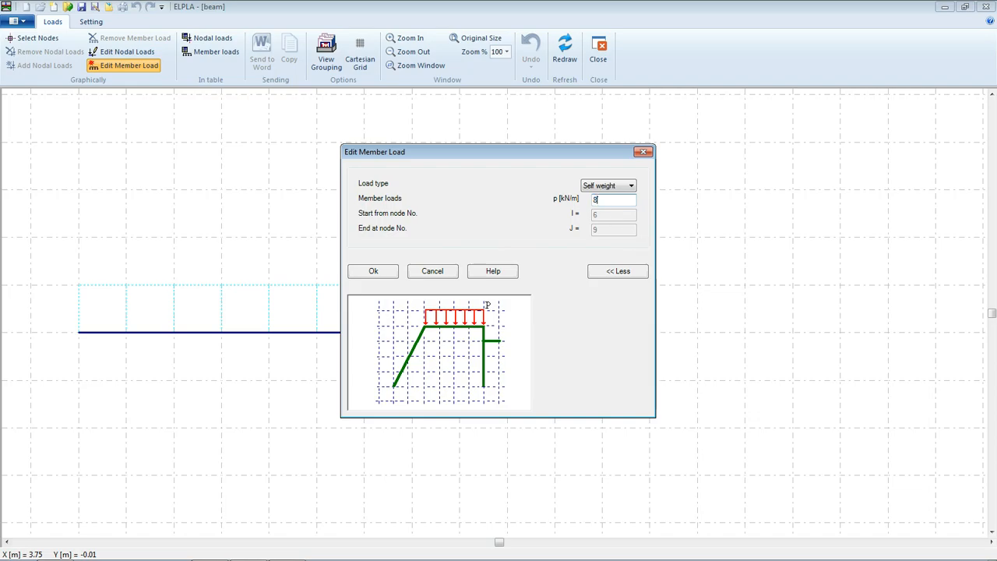
pyautogui.click(362, 274)
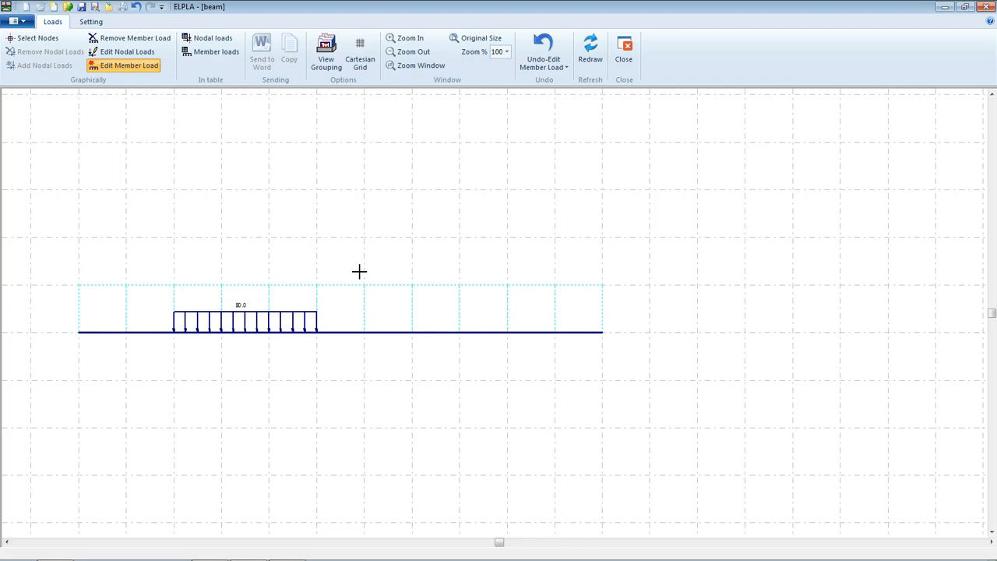
# Apply a 40 kN/m distributed load to the right-hand span.
pyautogui.click(518, 333)
pyautogui.doubleClick(622, 200)
pyautogui.write('40')
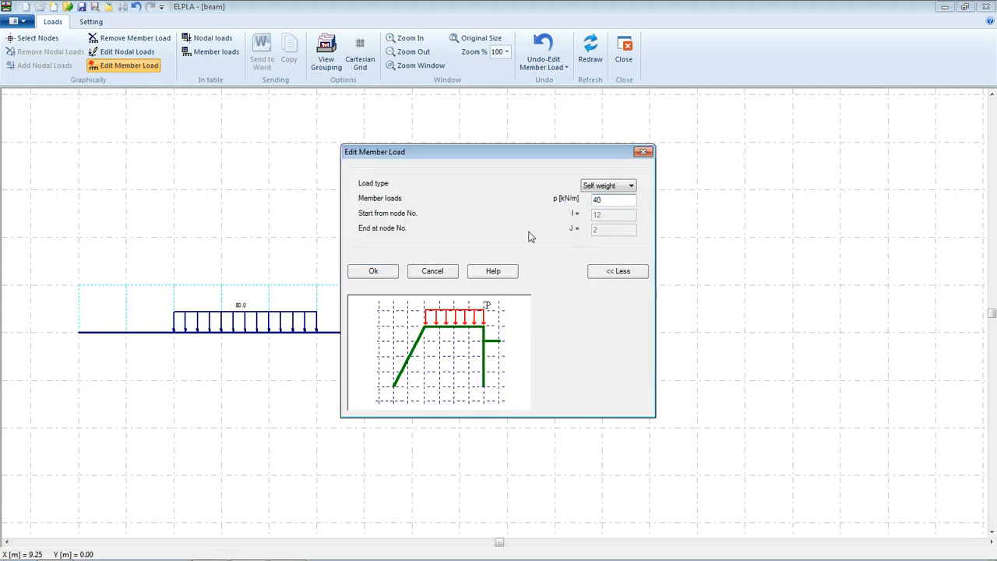
pyautogui.click(391, 272)
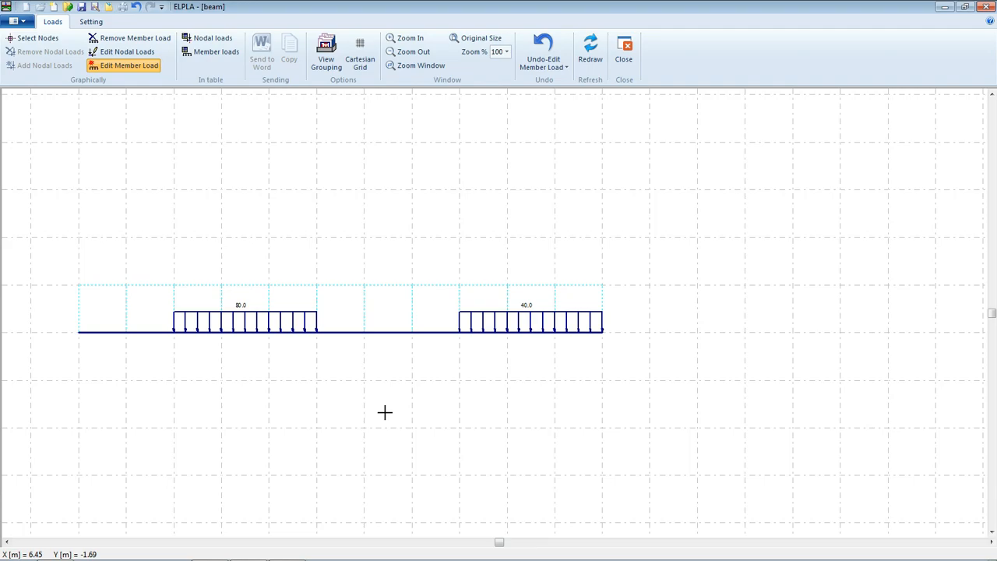
# Add a 100 kN vertical load and −60 kN·m moment at the node between the distributed loads, then save and close.
pyautogui.click(31, 37)
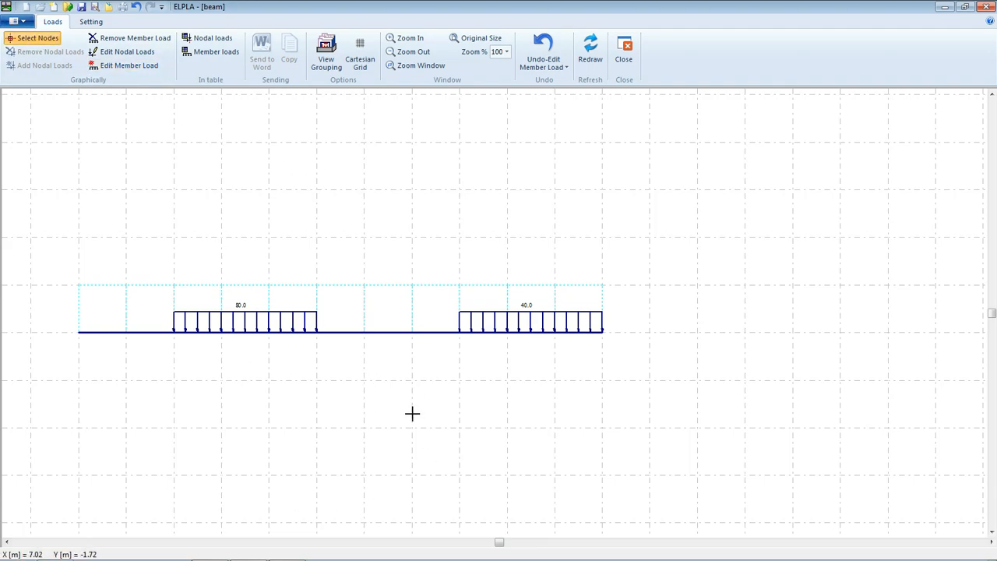
pyautogui.click(412, 333)
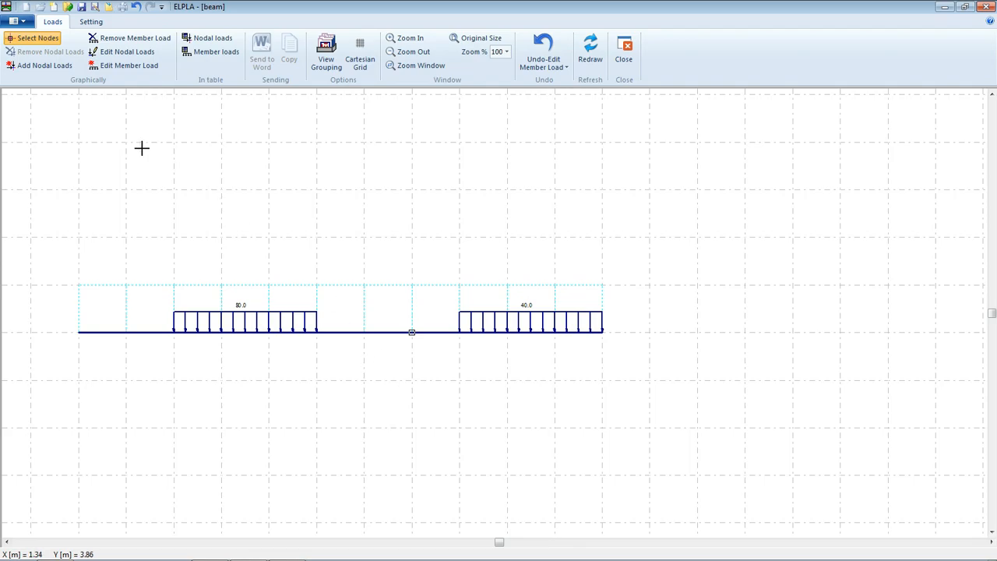
pyautogui.click(39, 65)
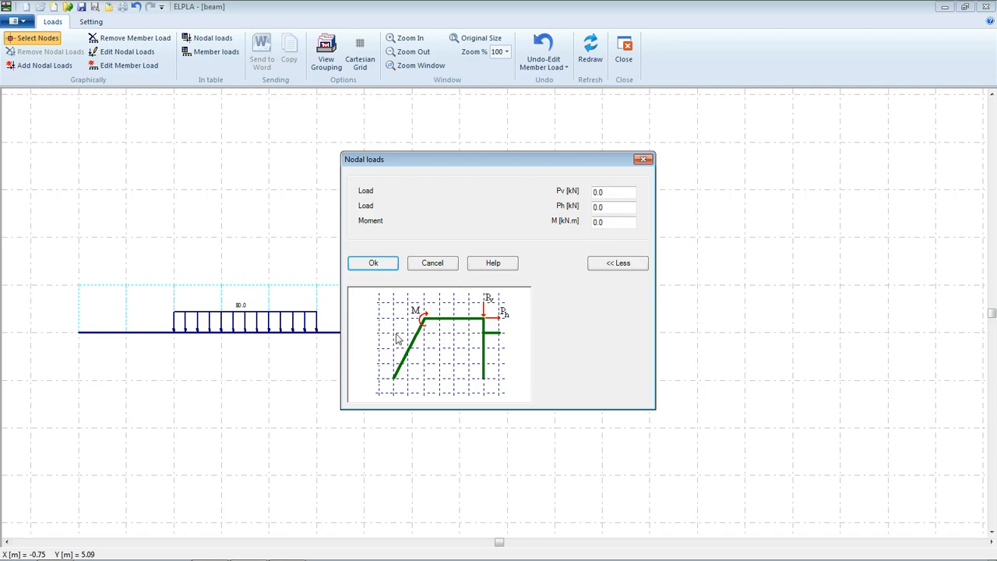
pyautogui.doubleClick(614, 192)
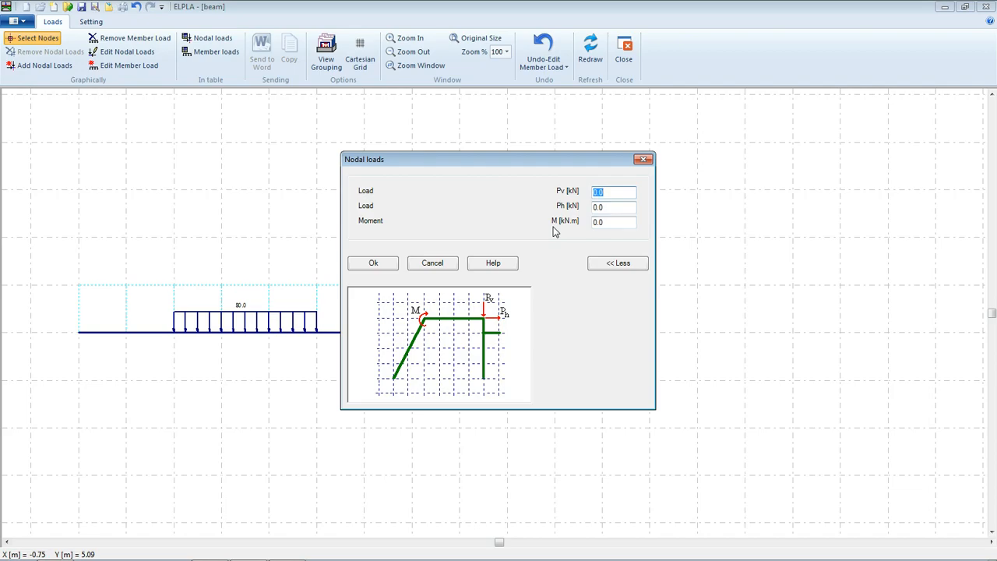
pyautogui.write('10')
pyautogui.doubleClick(618, 223)
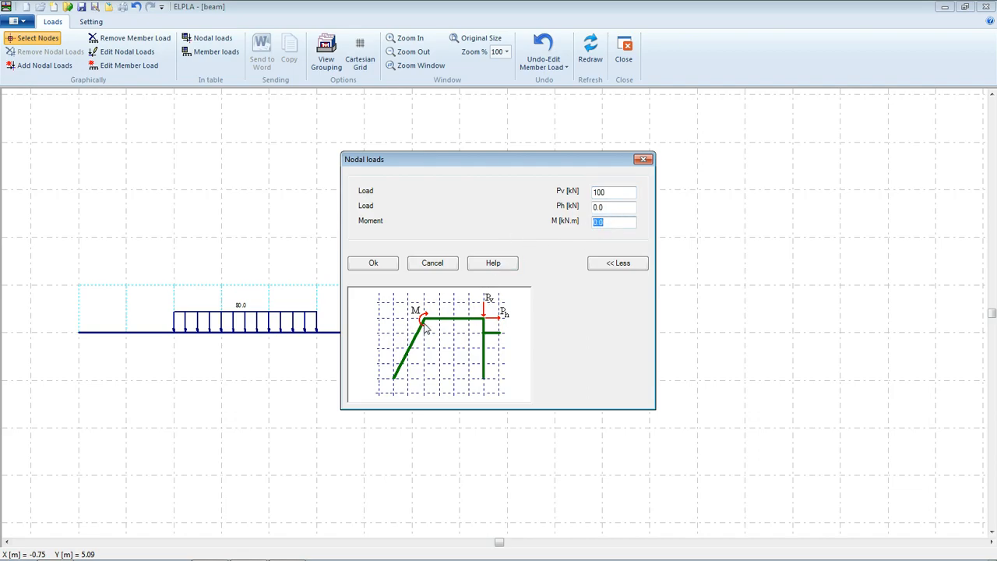
pyautogui.write('-60')
pyautogui.click(371, 265)
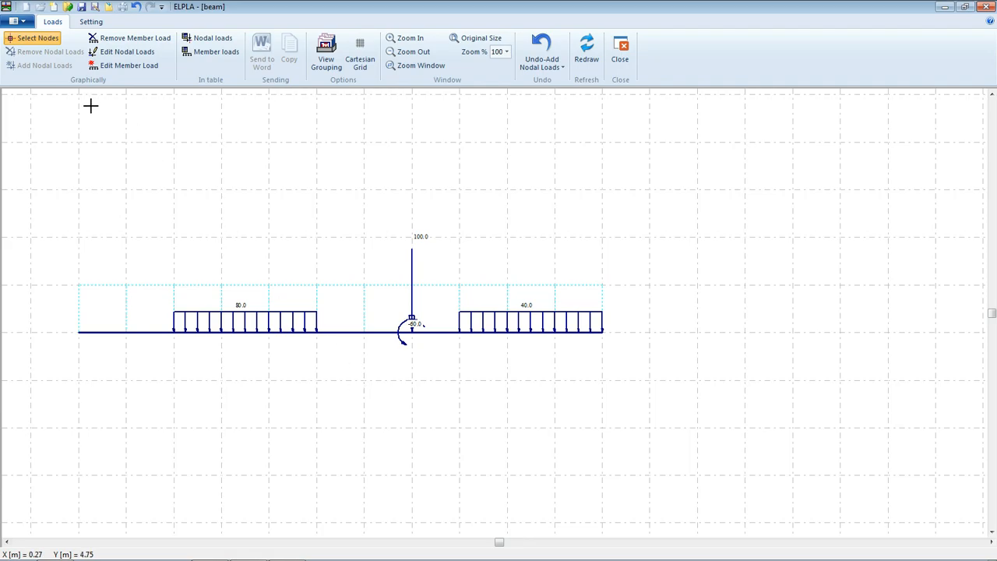
pyautogui.click(81, 7)
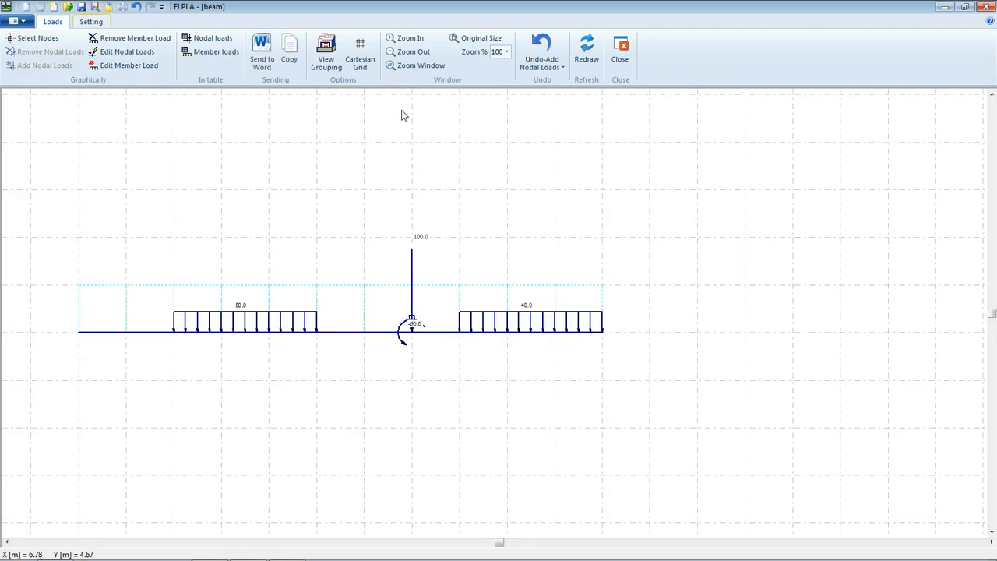
pyautogui.click(620, 56)
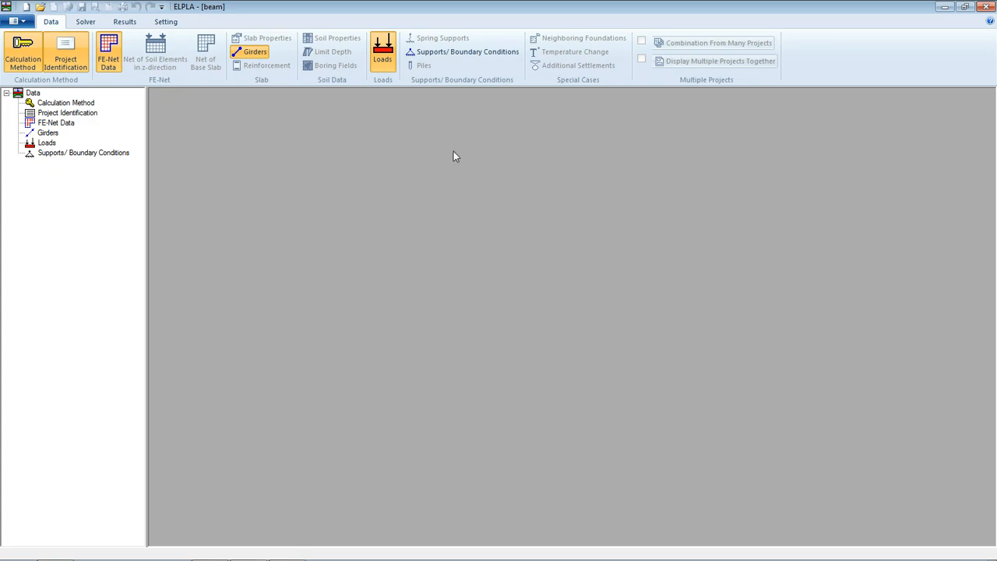
# In the supports editor, add a J hinge at the end node of the first beam element.
pyautogui.click(421, 52)
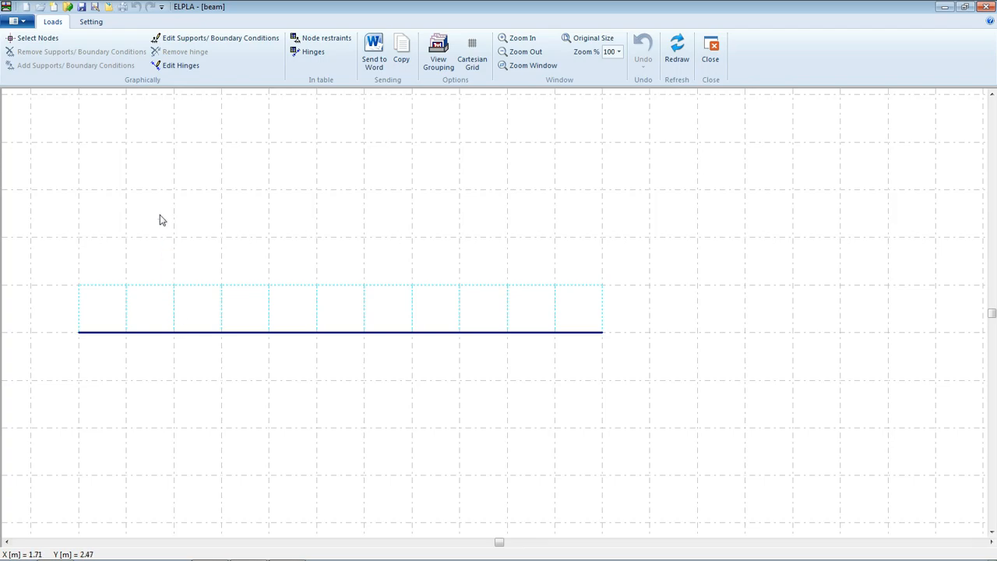
pyautogui.click(173, 68)
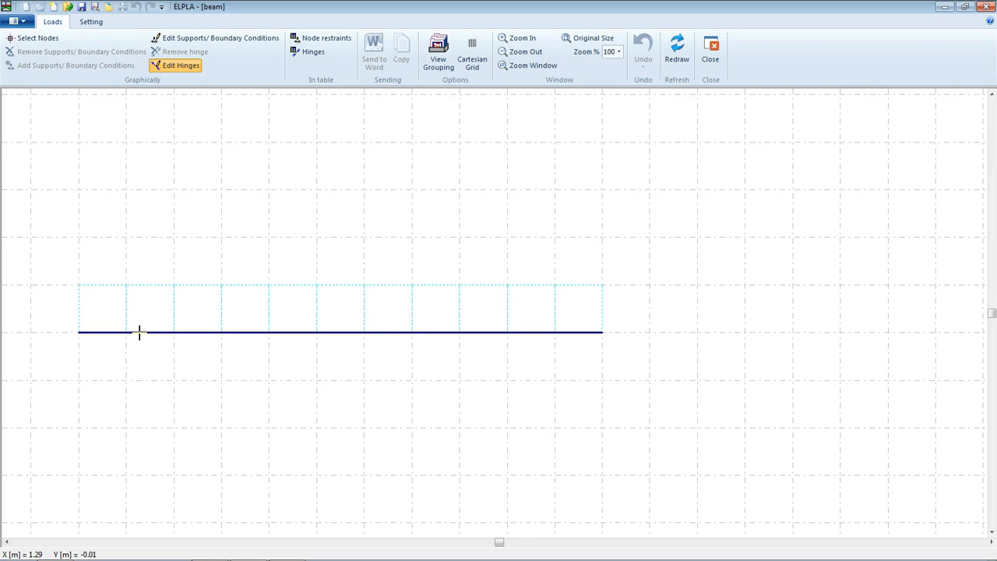
pyautogui.click(138, 333)
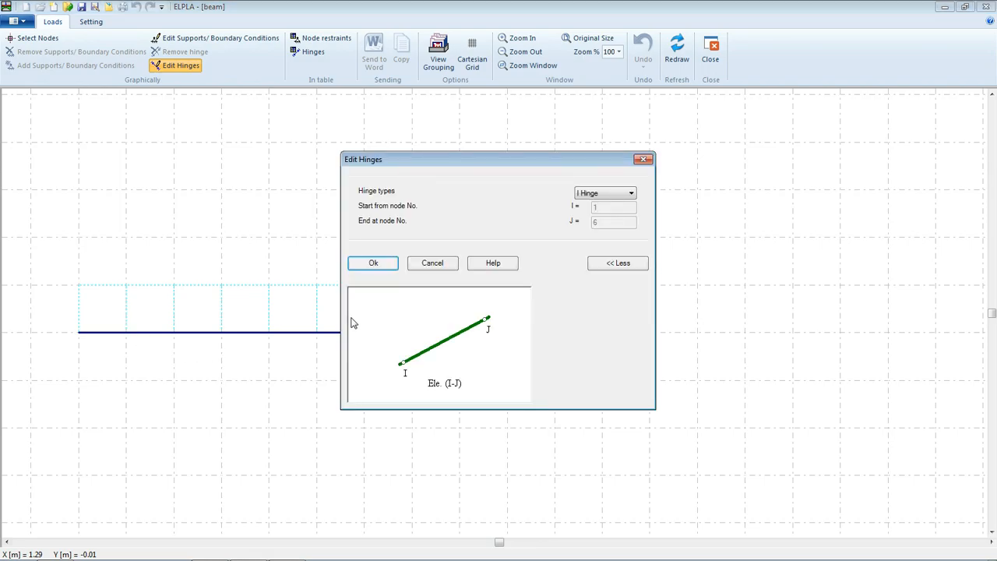
pyautogui.click(600, 195)
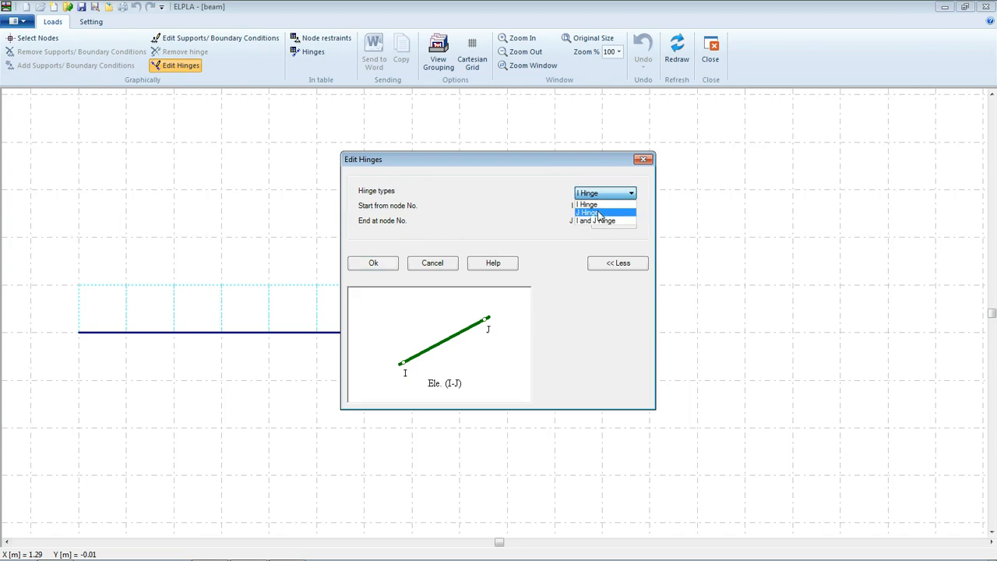
pyautogui.click(599, 213)
pyautogui.click(393, 267)
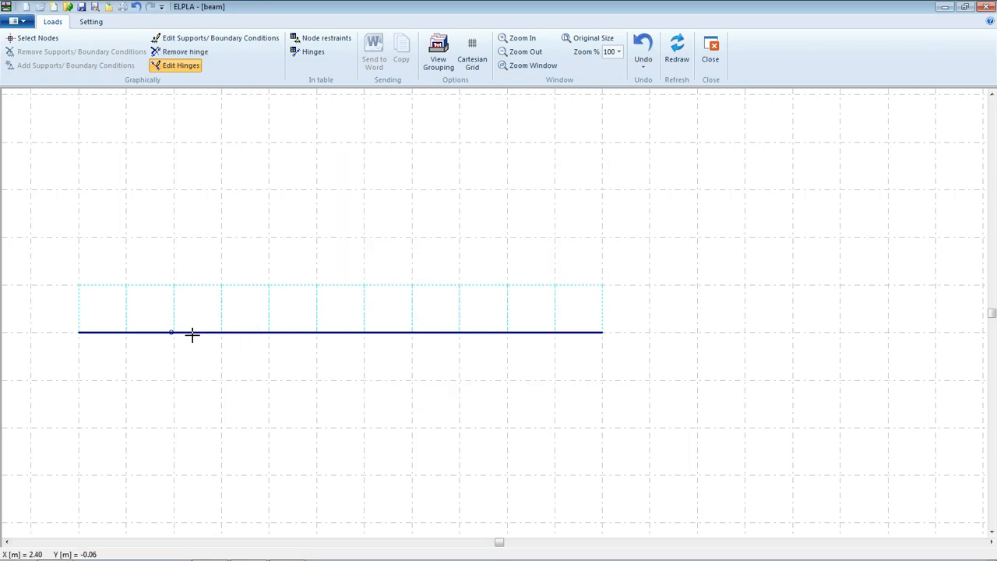
# Add an I hinge at the start node of the next element, completing the double hinge.
pyautogui.click(257, 333)
pyautogui.click(621, 196)
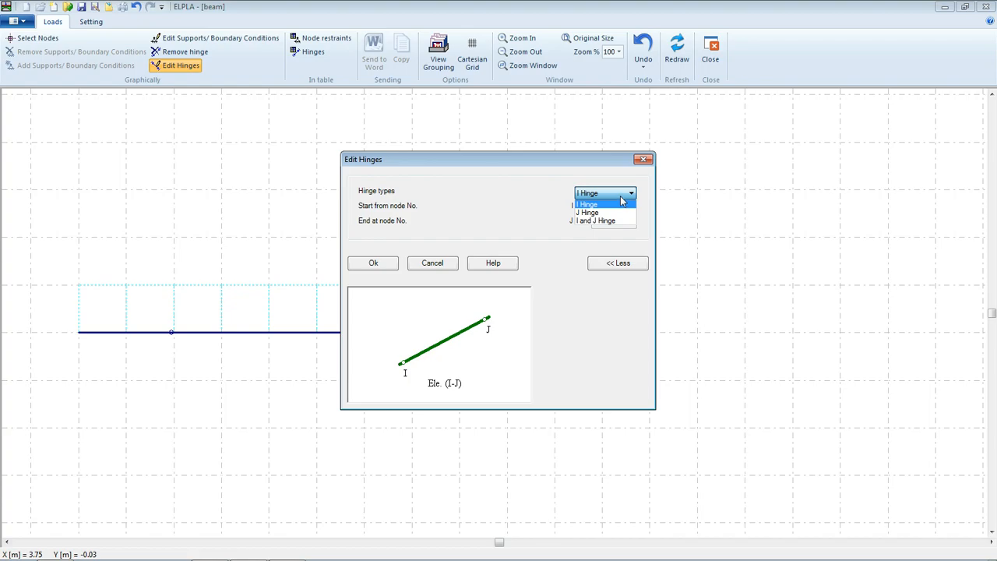
pyautogui.click(605, 205)
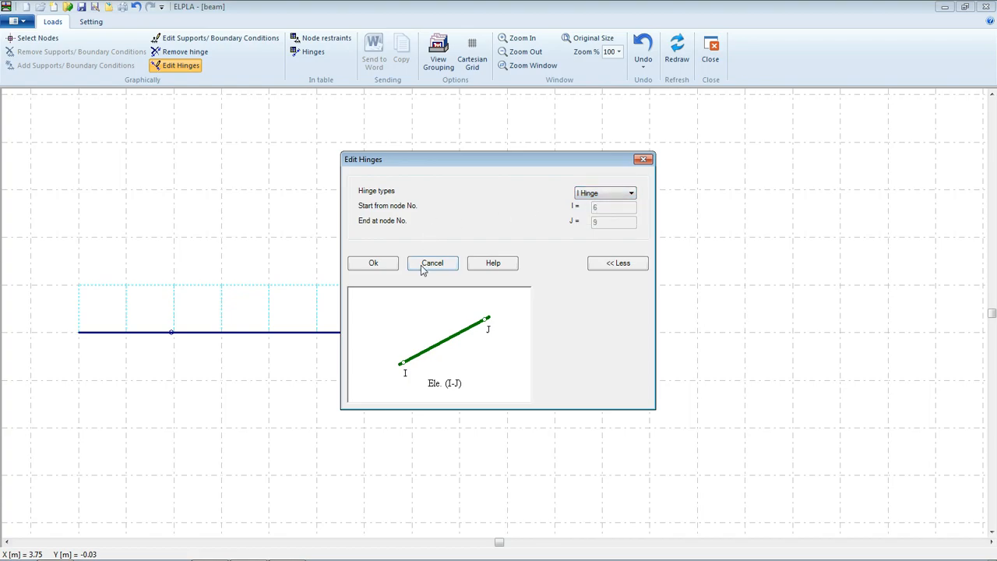
pyautogui.click(386, 262)
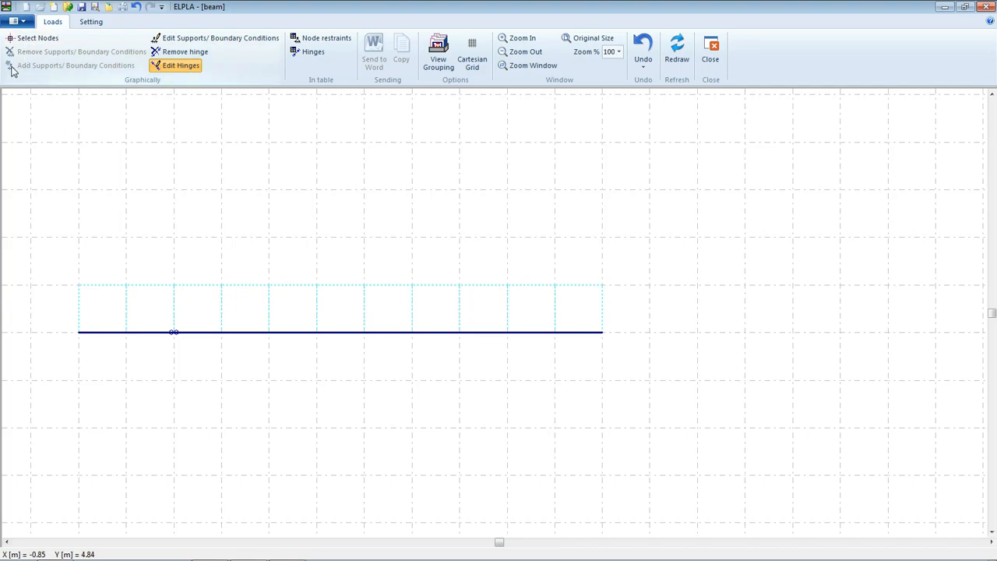
# Add a support at the beam's left end node with horizontal and vertical displacements fixed at 0.
pyautogui.click(31, 38)
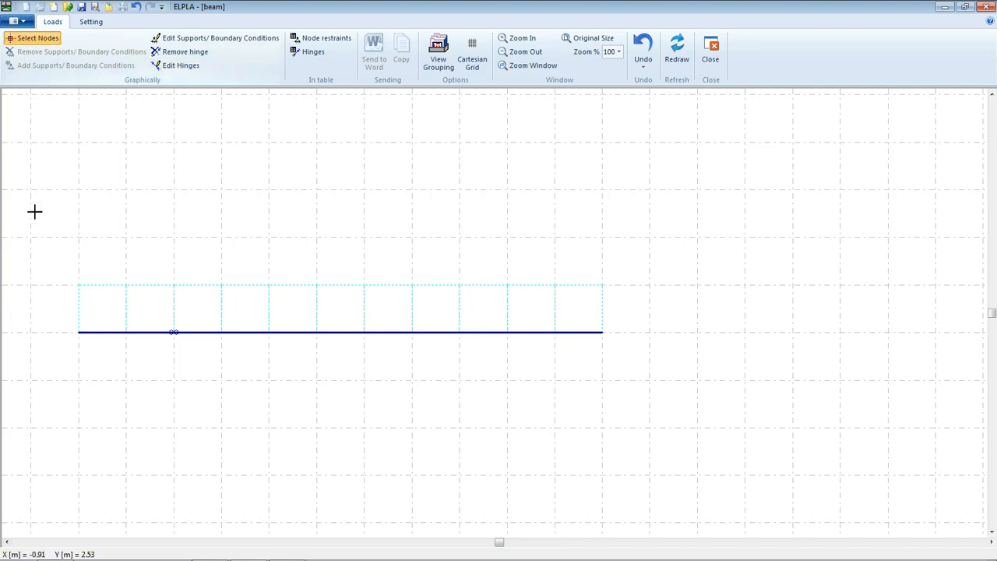
pyautogui.click(79, 333)
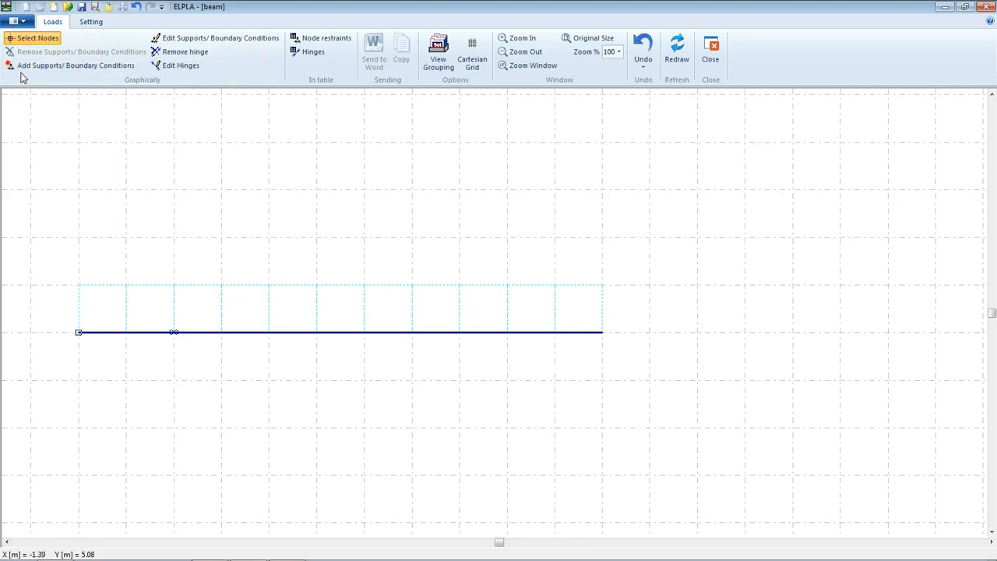
pyautogui.click(44, 68)
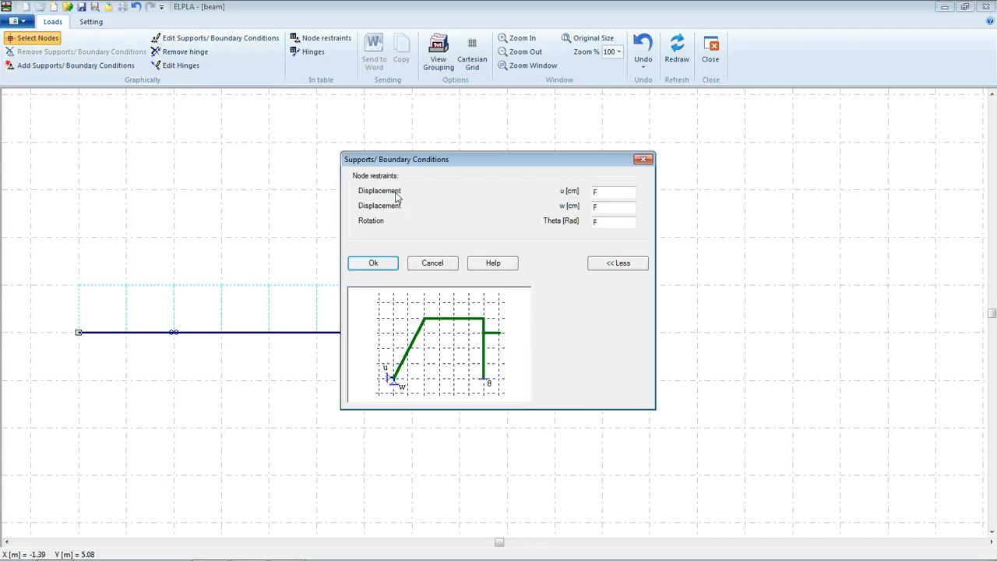
pyautogui.doubleClick(615, 191)
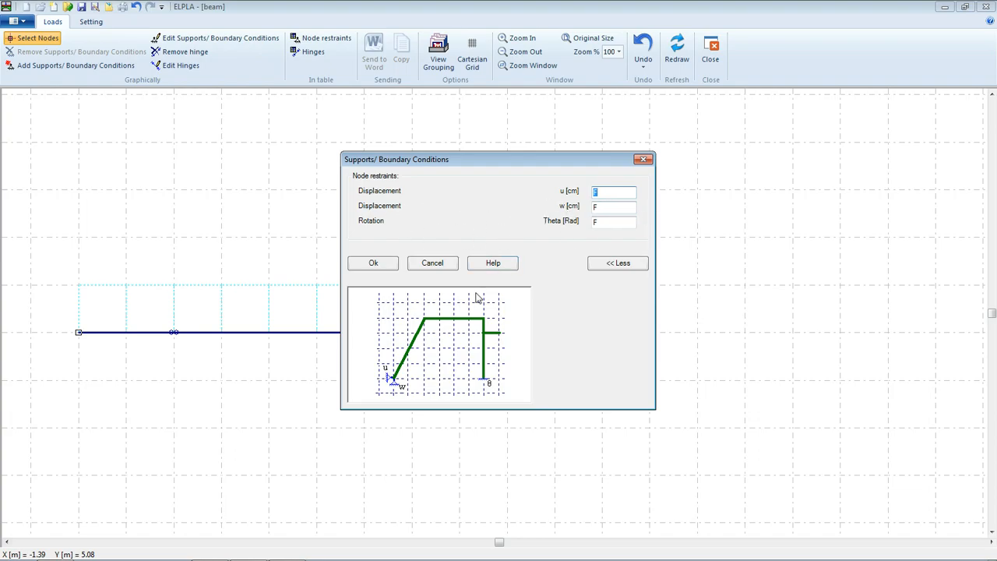
pyautogui.doubleClick(621, 211)
pyautogui.click(375, 264)
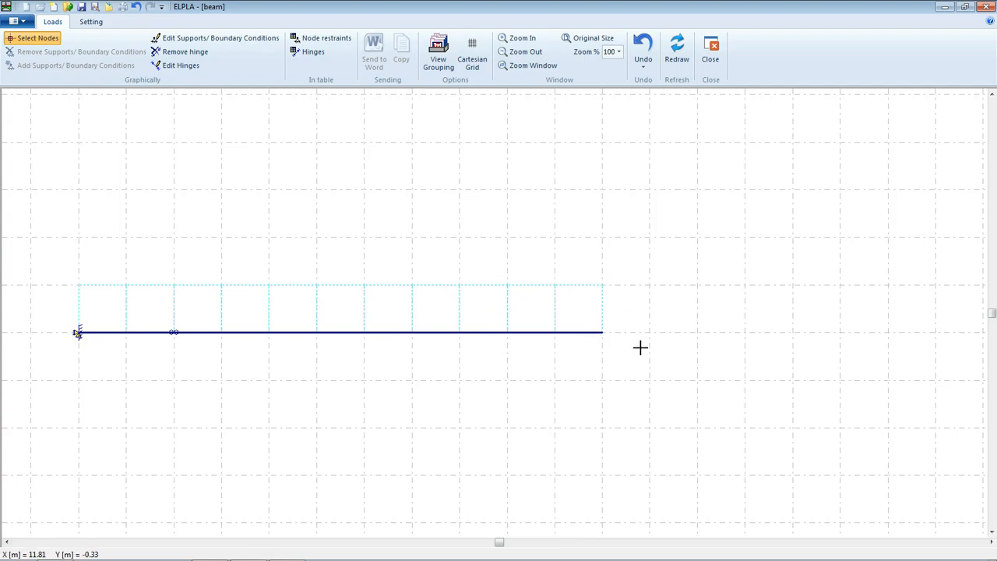
# Support the right end node with vertical displacement w = 0, then save the project.
pyautogui.click(602, 335)
pyautogui.click(45, 67)
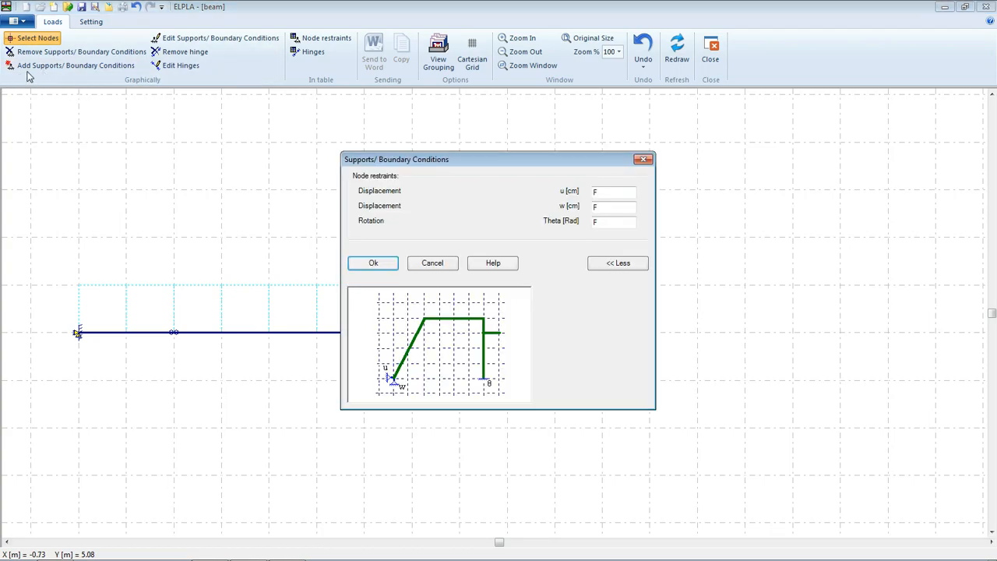
pyautogui.doubleClick(606, 207)
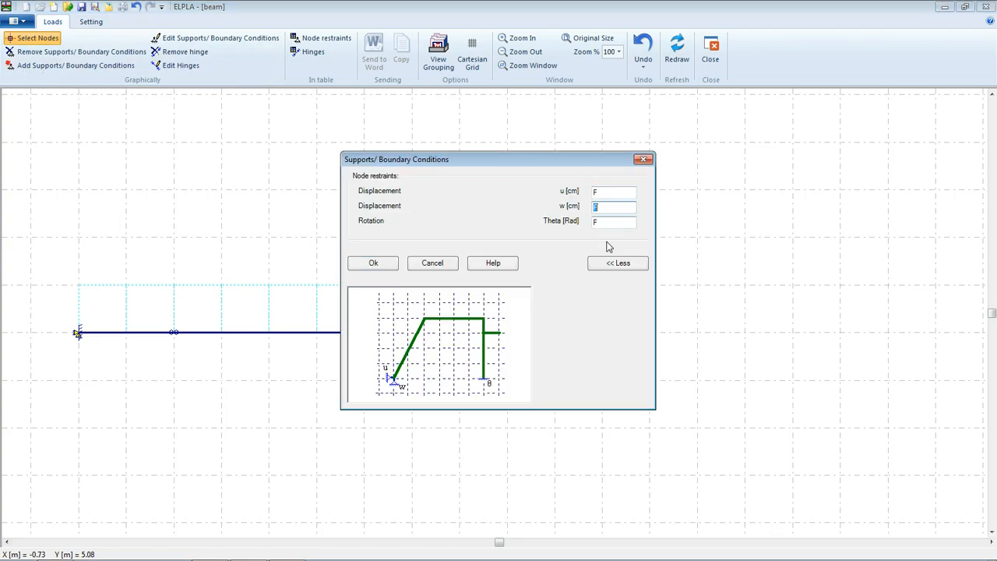
pyautogui.click(373, 263)
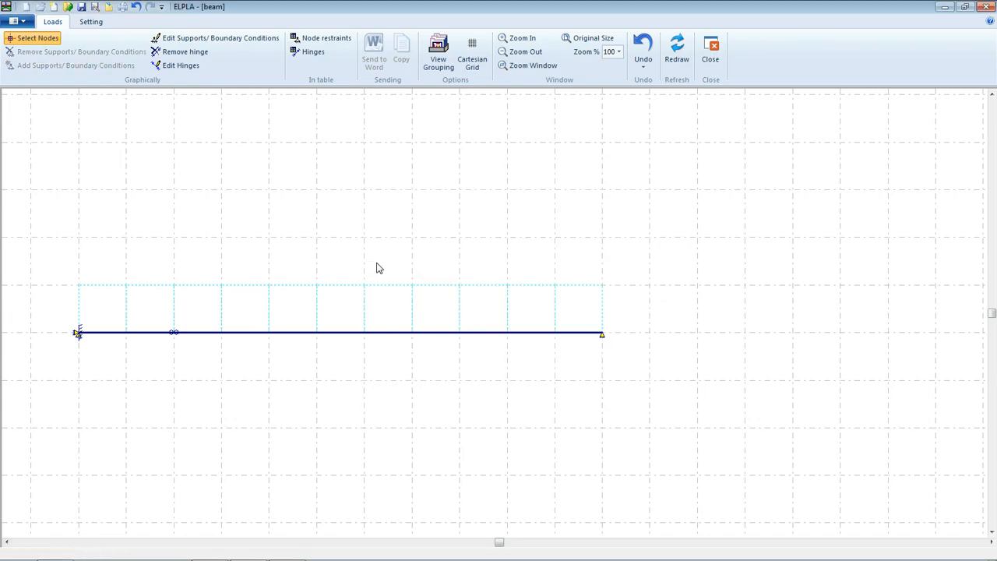
pyautogui.click(82, 9)
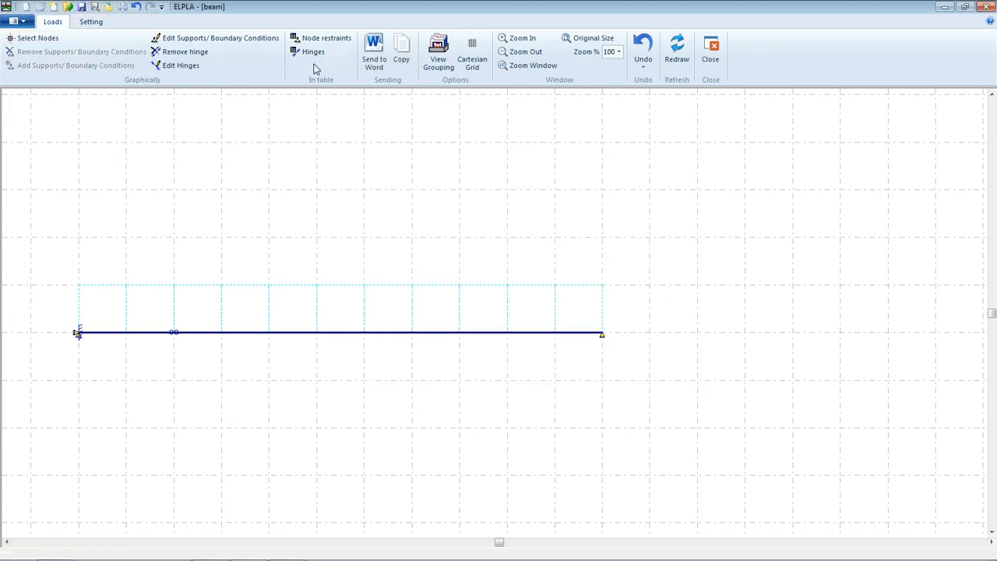
# Close the supports editor, run Computation of all, and choose System of loading in plan.
pyautogui.click(712, 53)
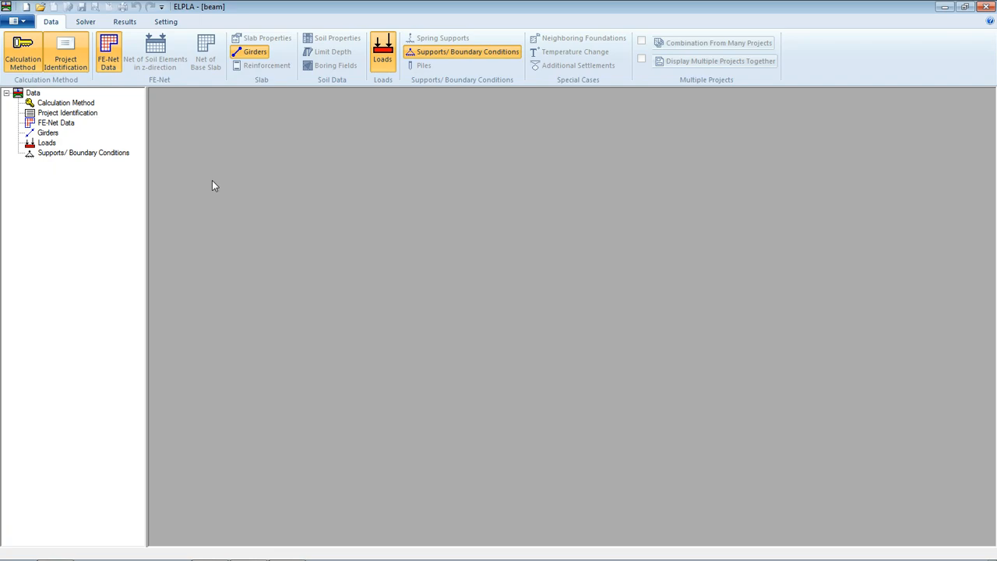
pyautogui.click(86, 22)
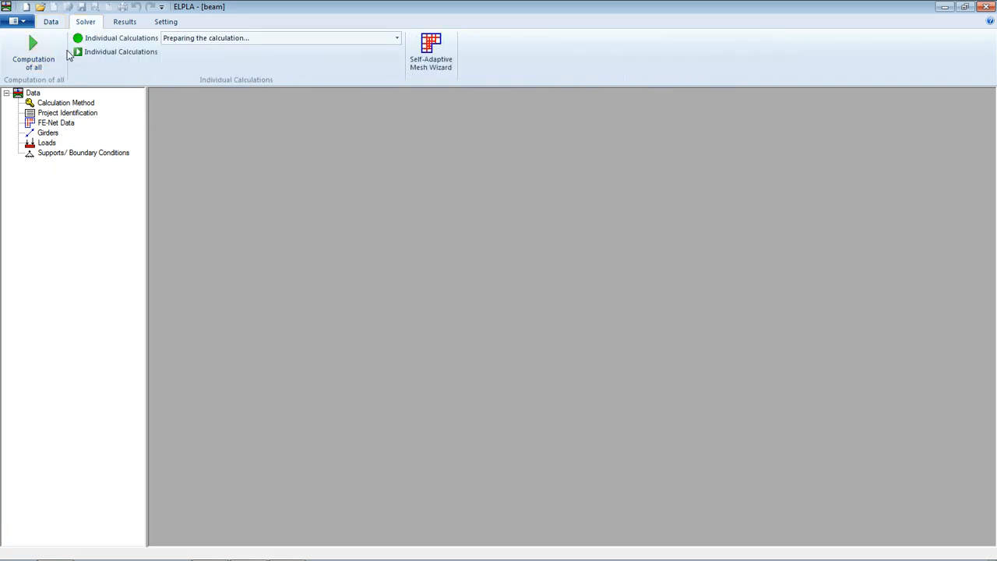
pyautogui.click(43, 56)
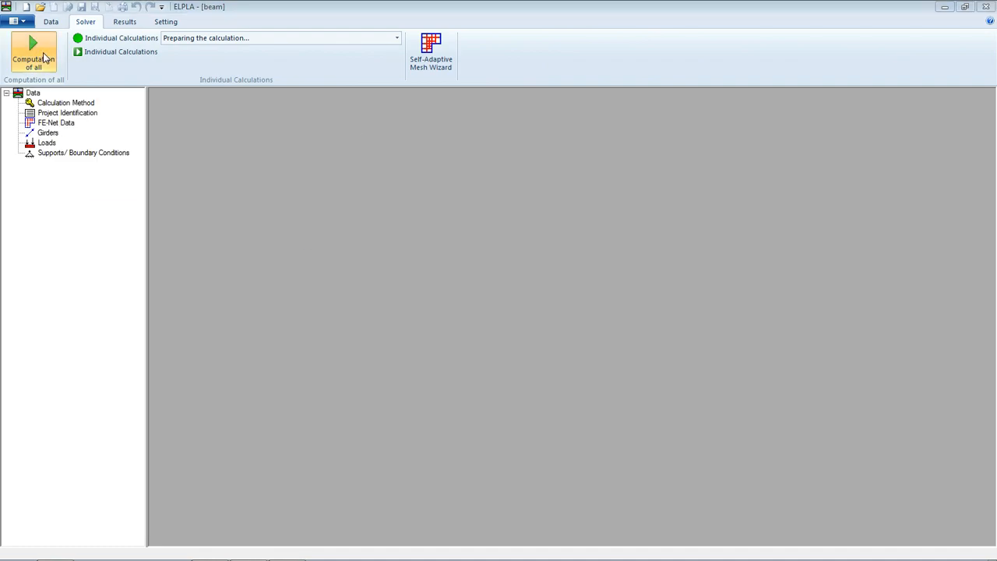
pyautogui.click(127, 23)
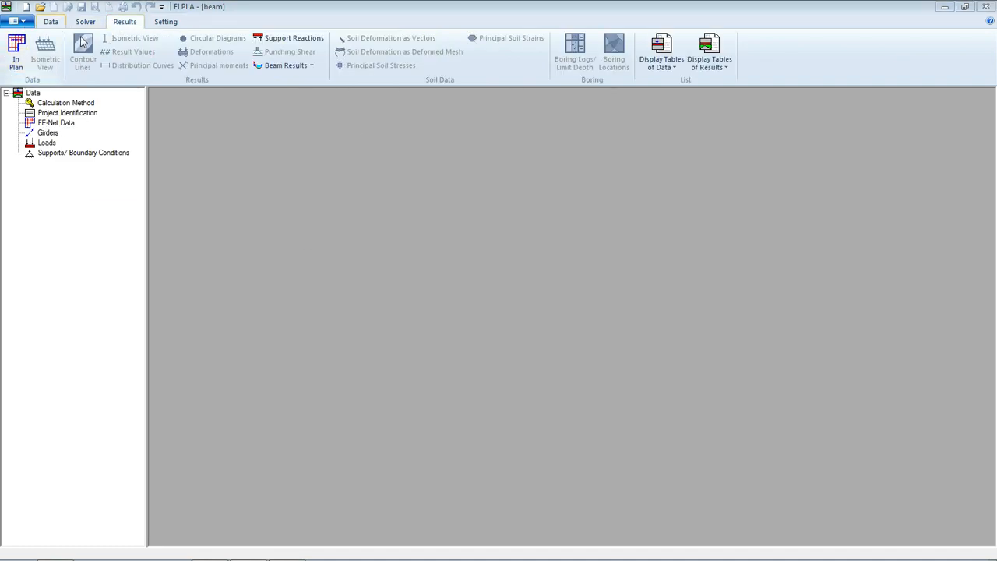
pyautogui.click(16, 56)
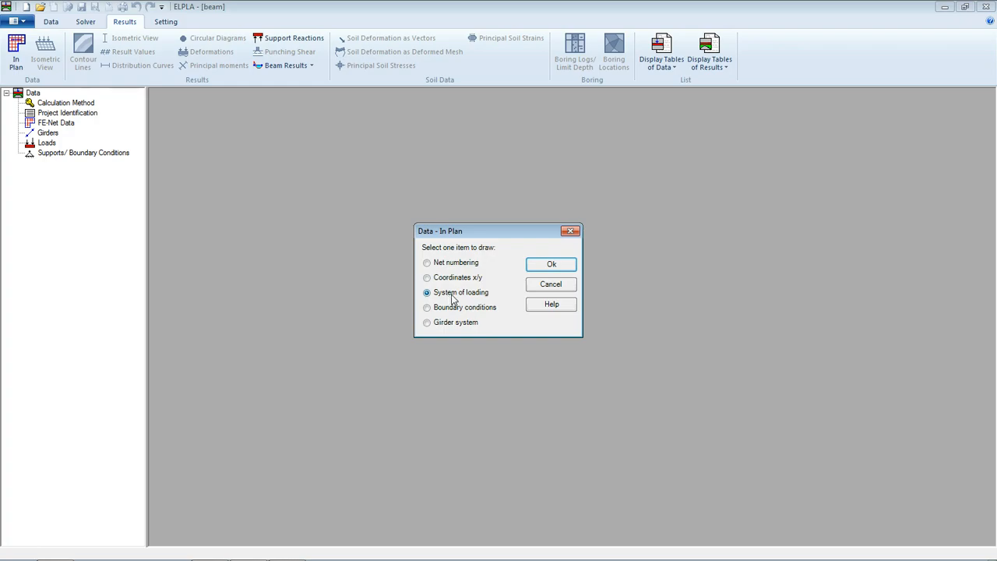
# Draw the System of loading plot and add Supports/Boundary Conditions to it via View Grouping.
pyautogui.click(556, 265)
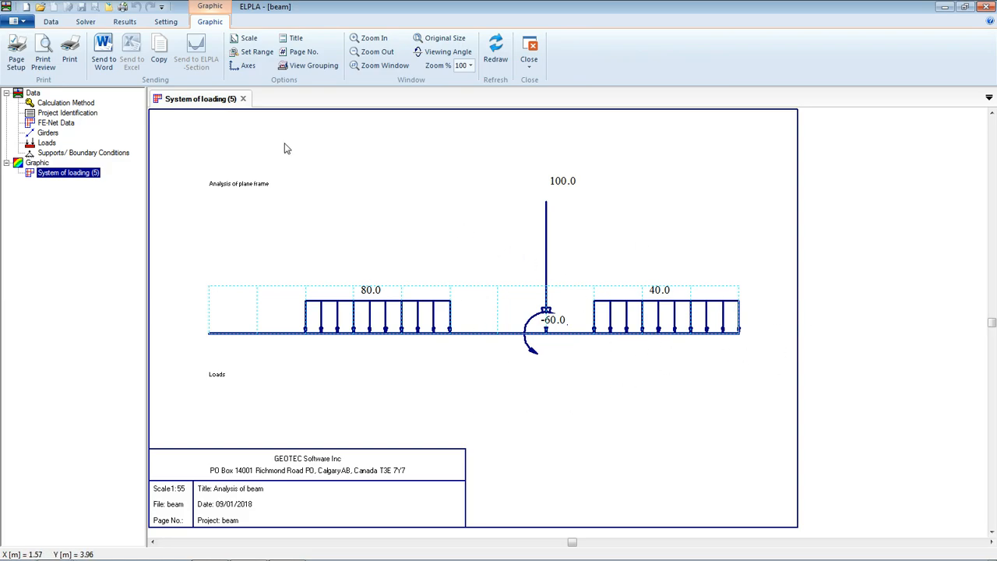
pyautogui.click(296, 70)
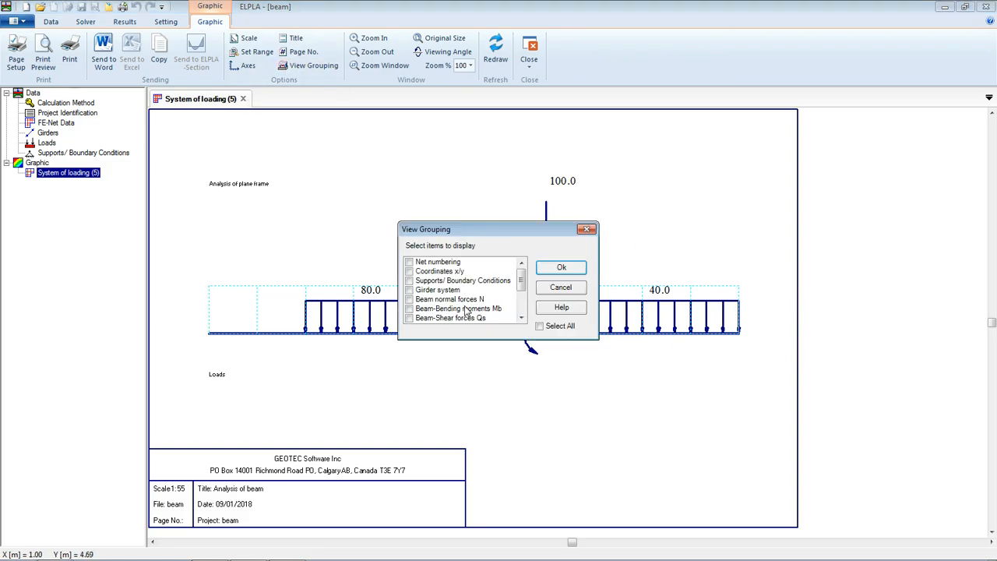
pyautogui.click(434, 282)
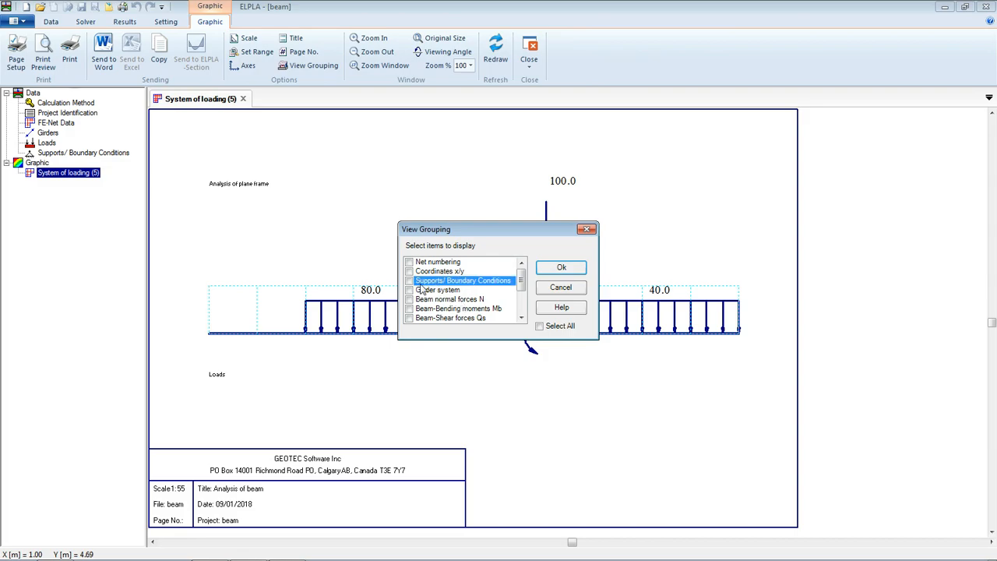
pyautogui.click(411, 282)
pyautogui.click(561, 267)
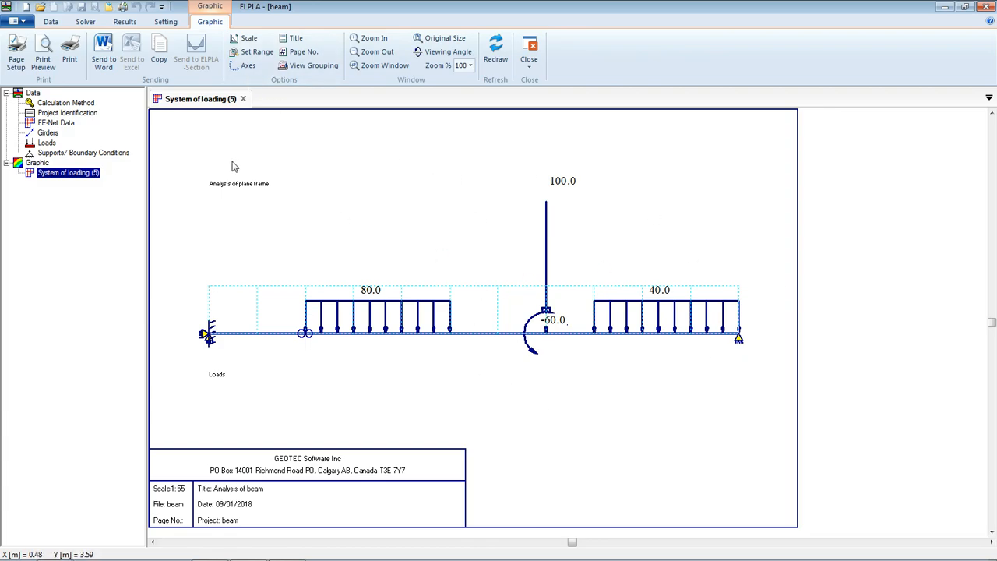
pyautogui.click(124, 22)
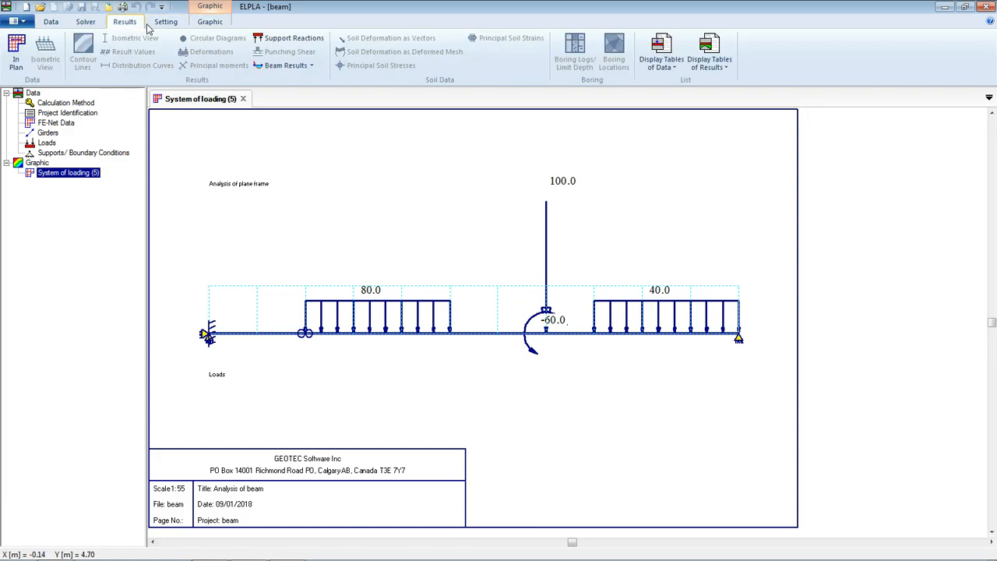
# Draw the Support Reactions M diagram, showing -542.2 kN·m at node 1.
pyautogui.click(292, 39)
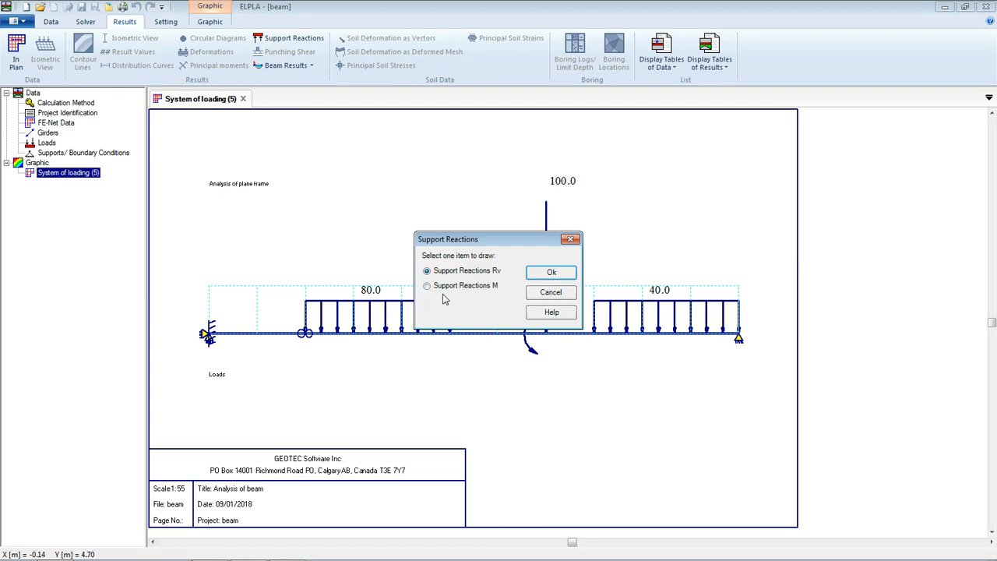
pyautogui.click(470, 286)
pyautogui.click(553, 271)
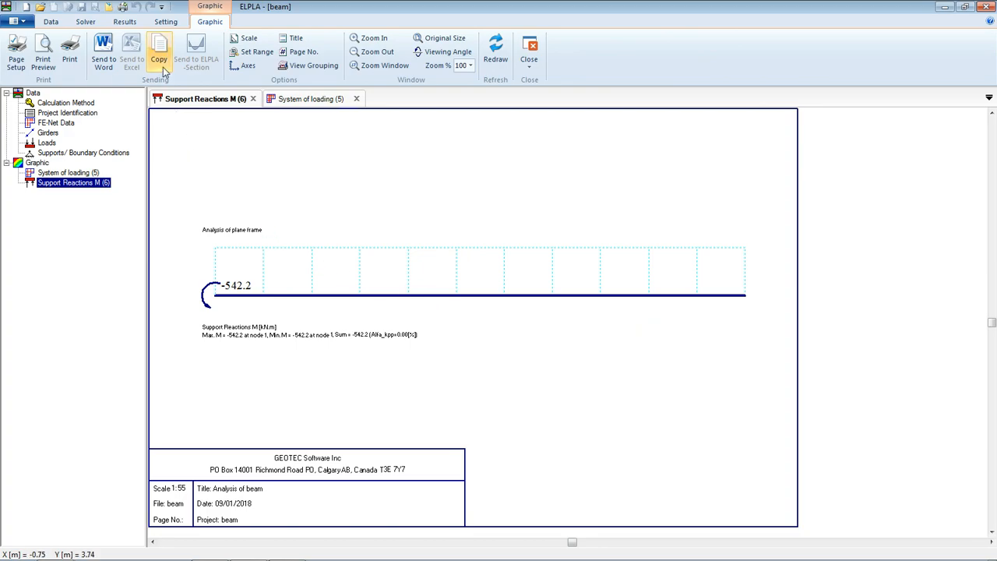
pyautogui.click(125, 21)
# Draw the Support Reactions Rv diagram with vertical reactions 271.1 and 188.9 kN.
pyautogui.click(293, 38)
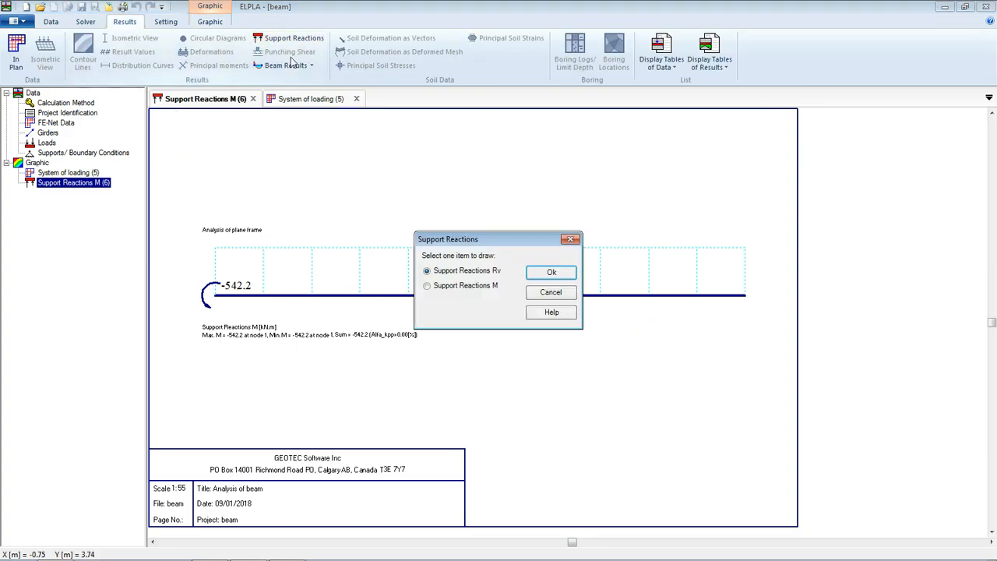
pyautogui.click(467, 271)
pyautogui.click(551, 272)
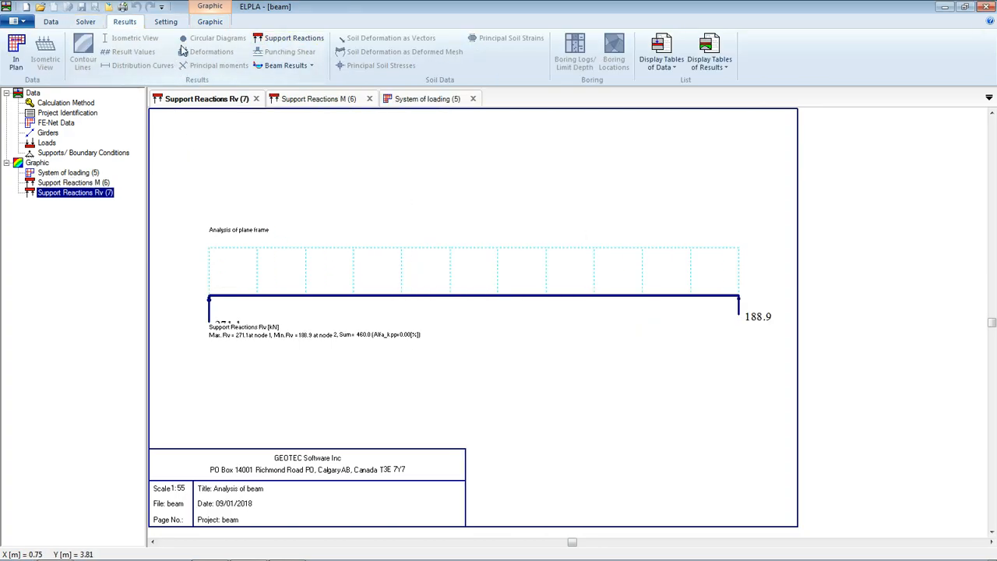
pyautogui.click(310, 66)
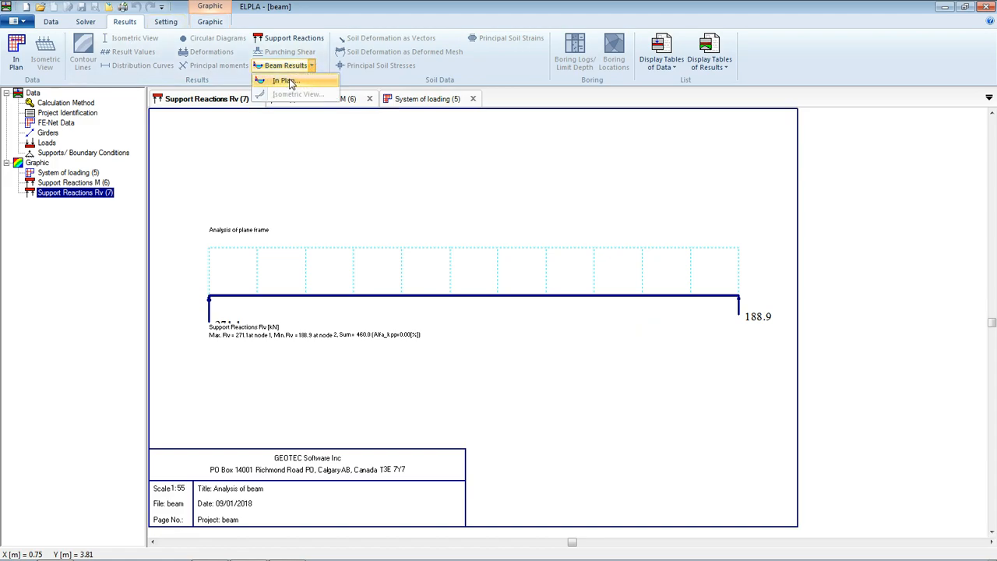
# Draw the Beam-Bending moments Mb diagram in plan.
pyautogui.click(285, 81)
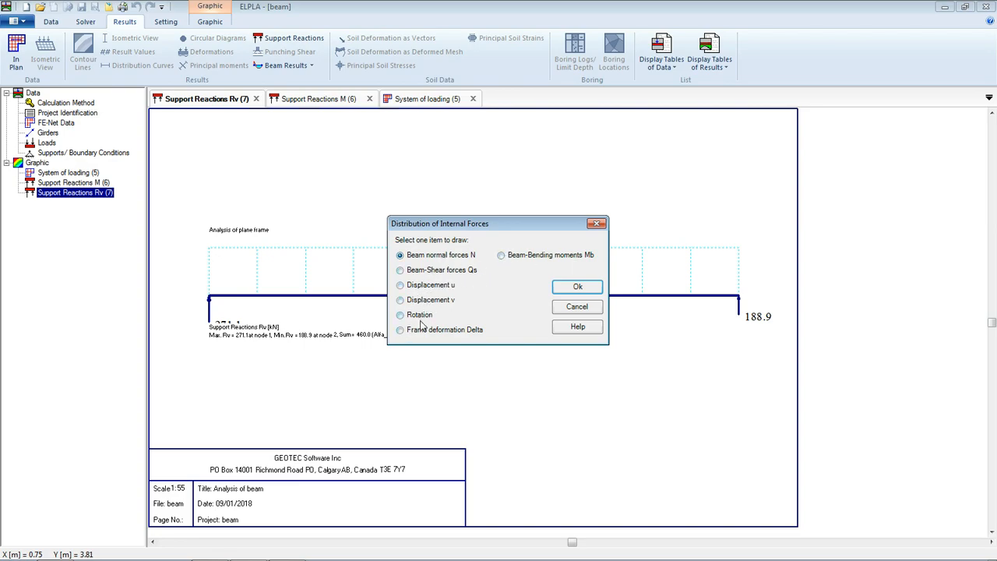
pyautogui.click(522, 258)
pyautogui.click(577, 287)
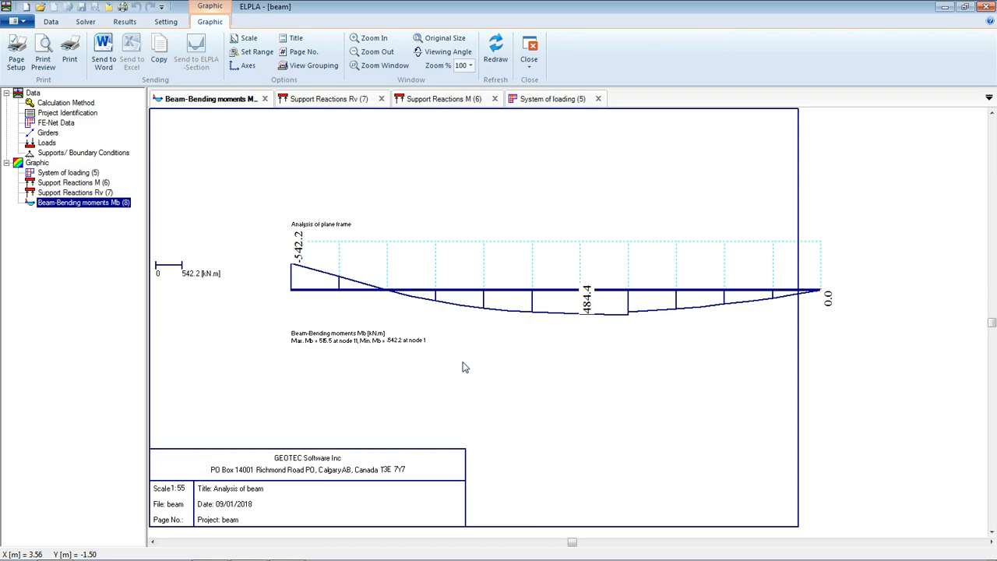
pyautogui.click(133, 25)
# Draw the Beam-Shear forces Qs diagram in plan.
pyautogui.click(286, 65)
pyautogui.click(288, 81)
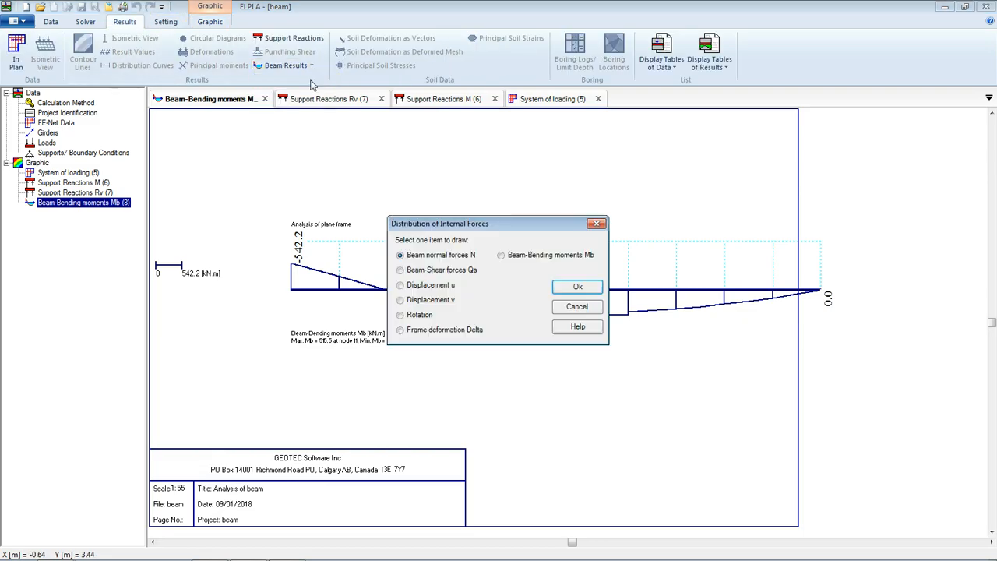
pyautogui.click(454, 272)
pyautogui.click(575, 287)
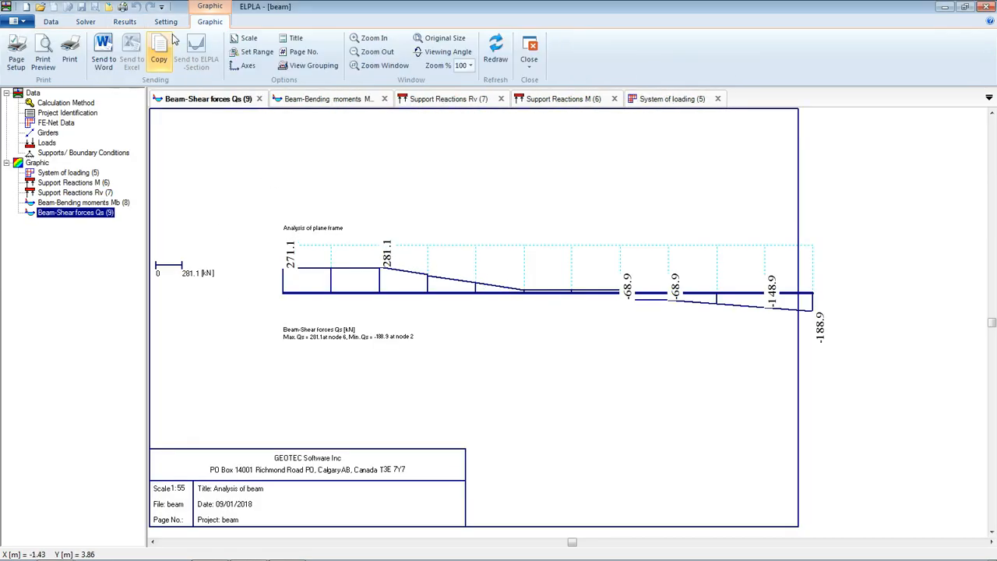
pyautogui.click(126, 22)
# Draw the Frame deformation Delta diagram, peaking at 10.69 cm at node 10.
pyautogui.click(285, 65)
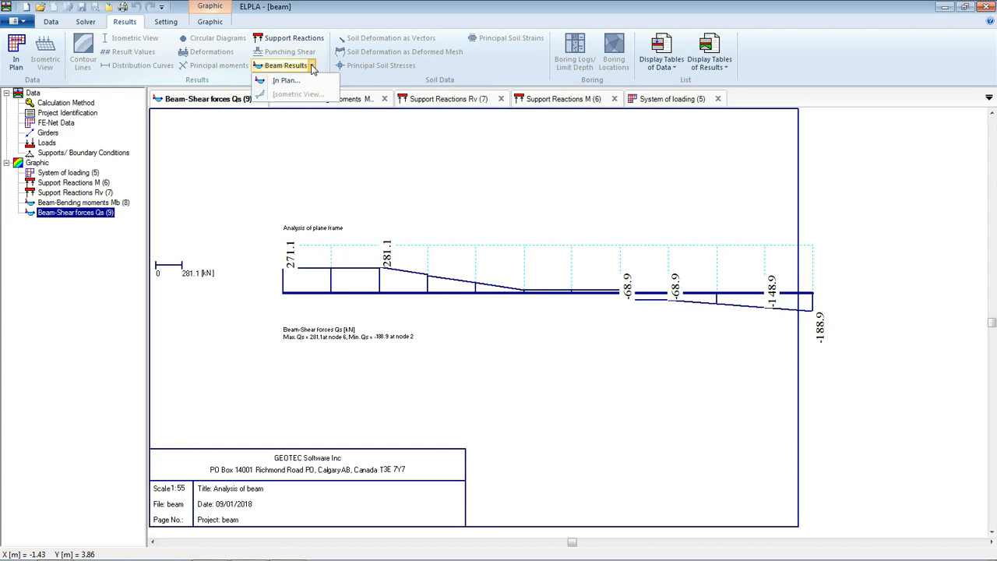
pyautogui.click(285, 80)
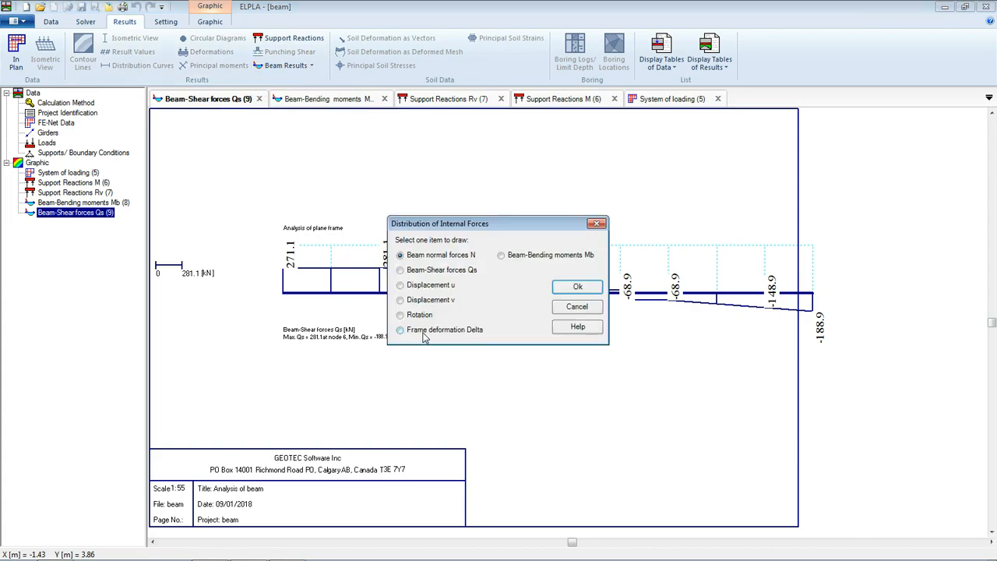
pyautogui.click(578, 286)
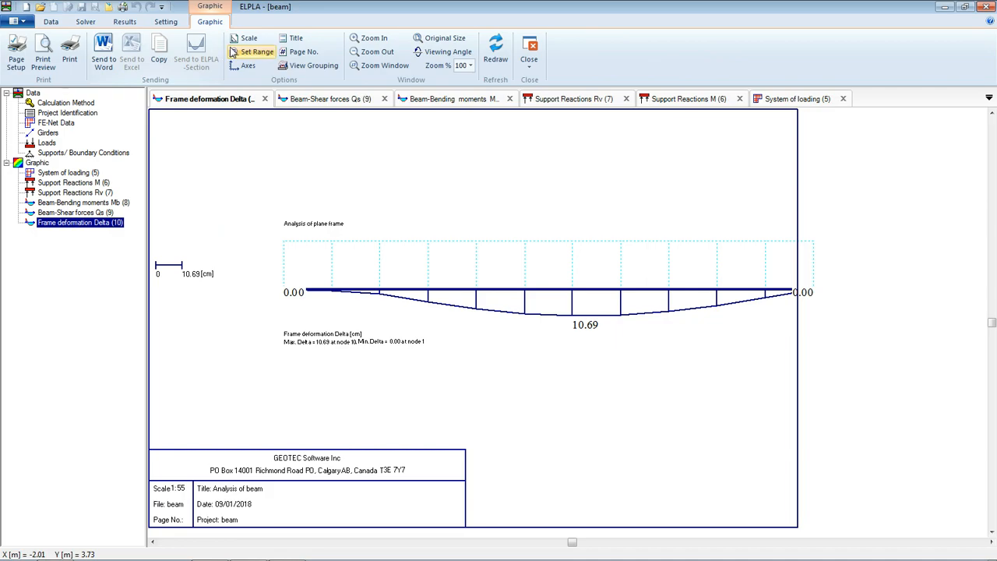
# Switch off Display Legend in the Legend settings so the deformation diagram redraws wider.
pyautogui.click(176, 25)
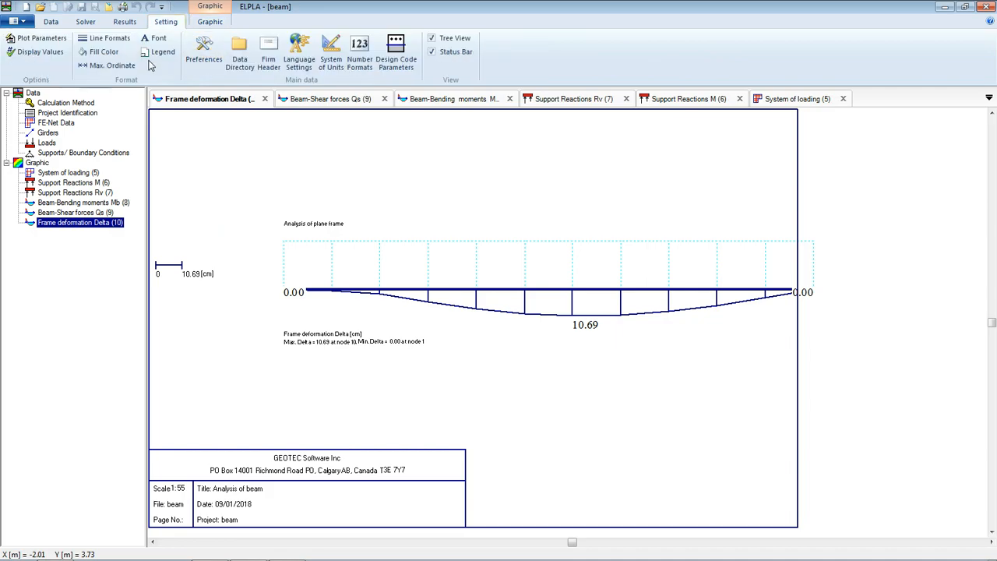
pyautogui.click(160, 51)
pyautogui.click(560, 324)
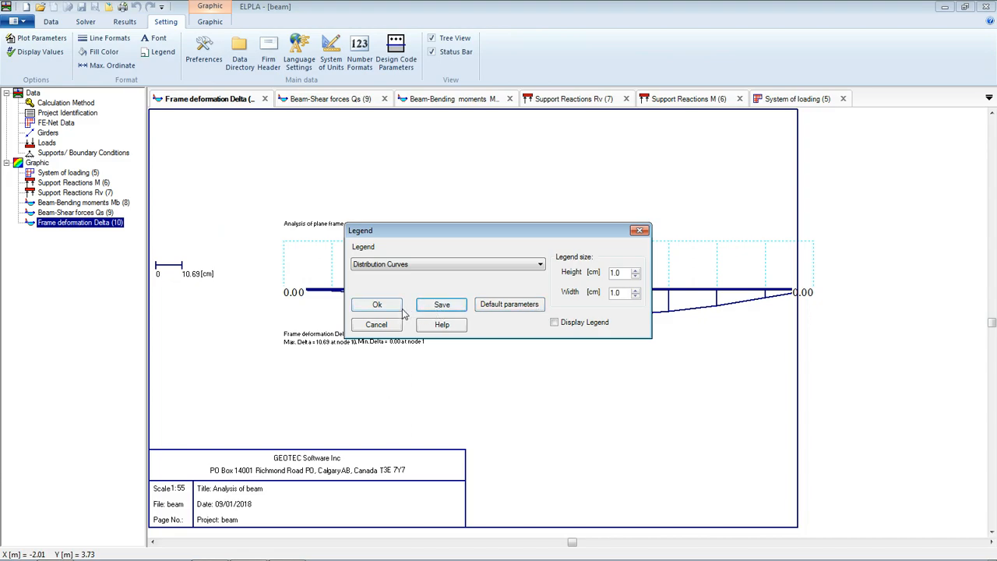
pyautogui.click(377, 304)
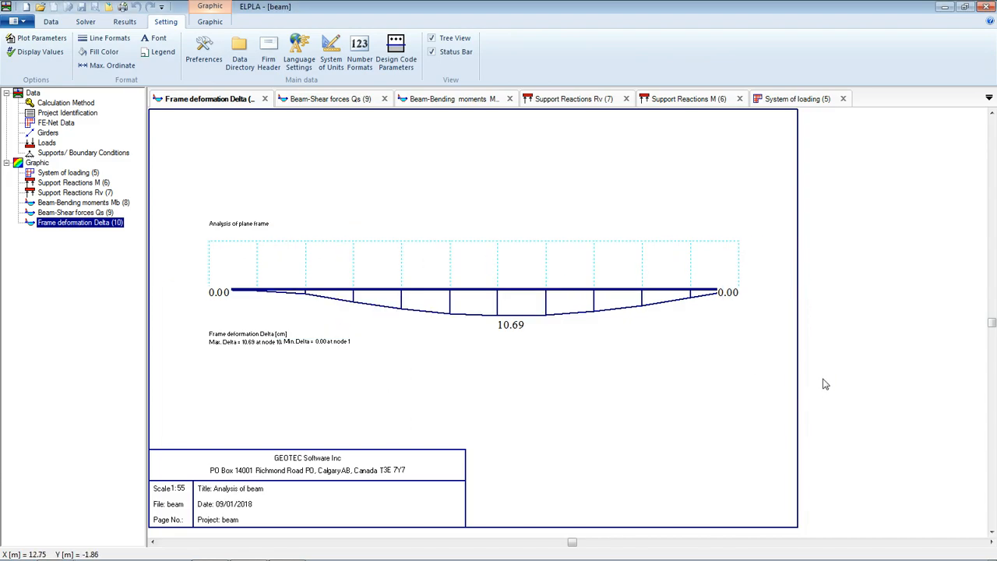